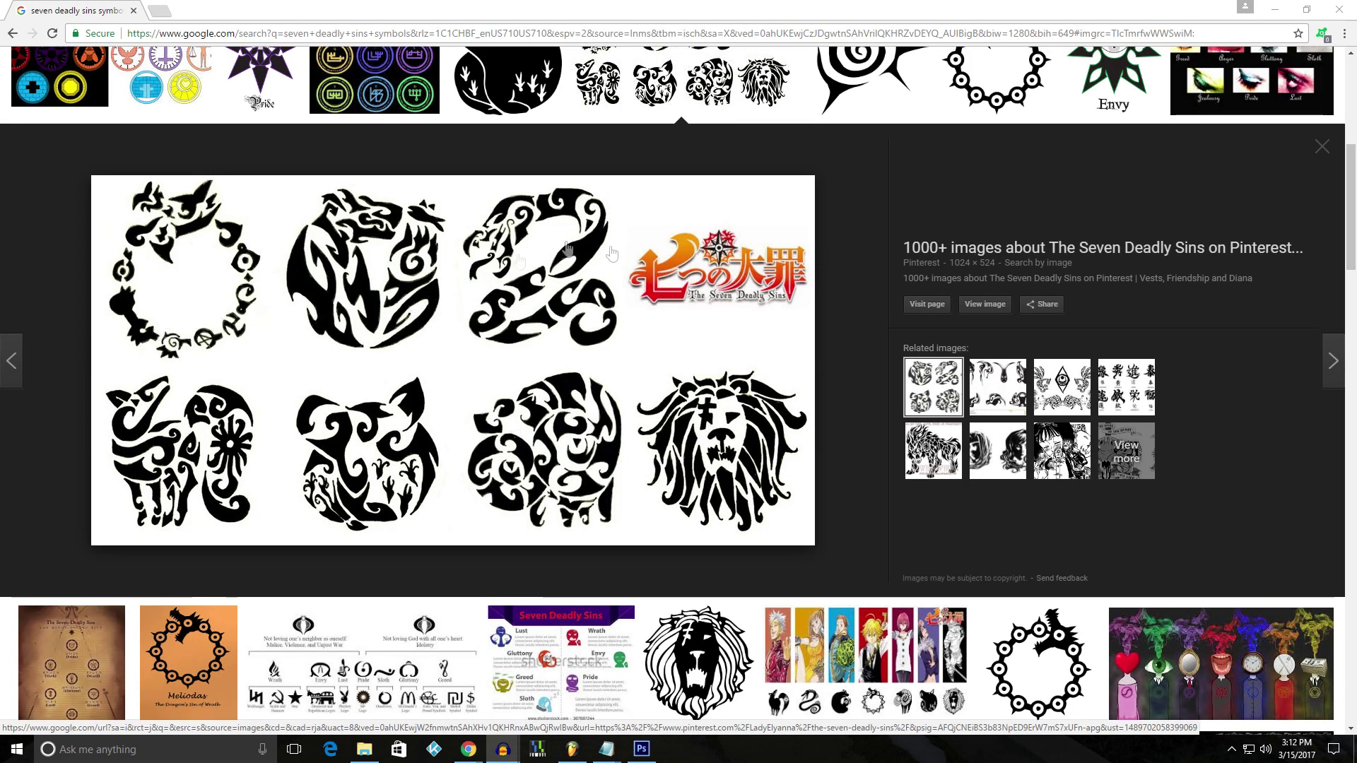
Copy the symbols sheet image and paste it into the Photoshop document as Layer 1
{"action": "right_click", "coordinate": [405, 298]}
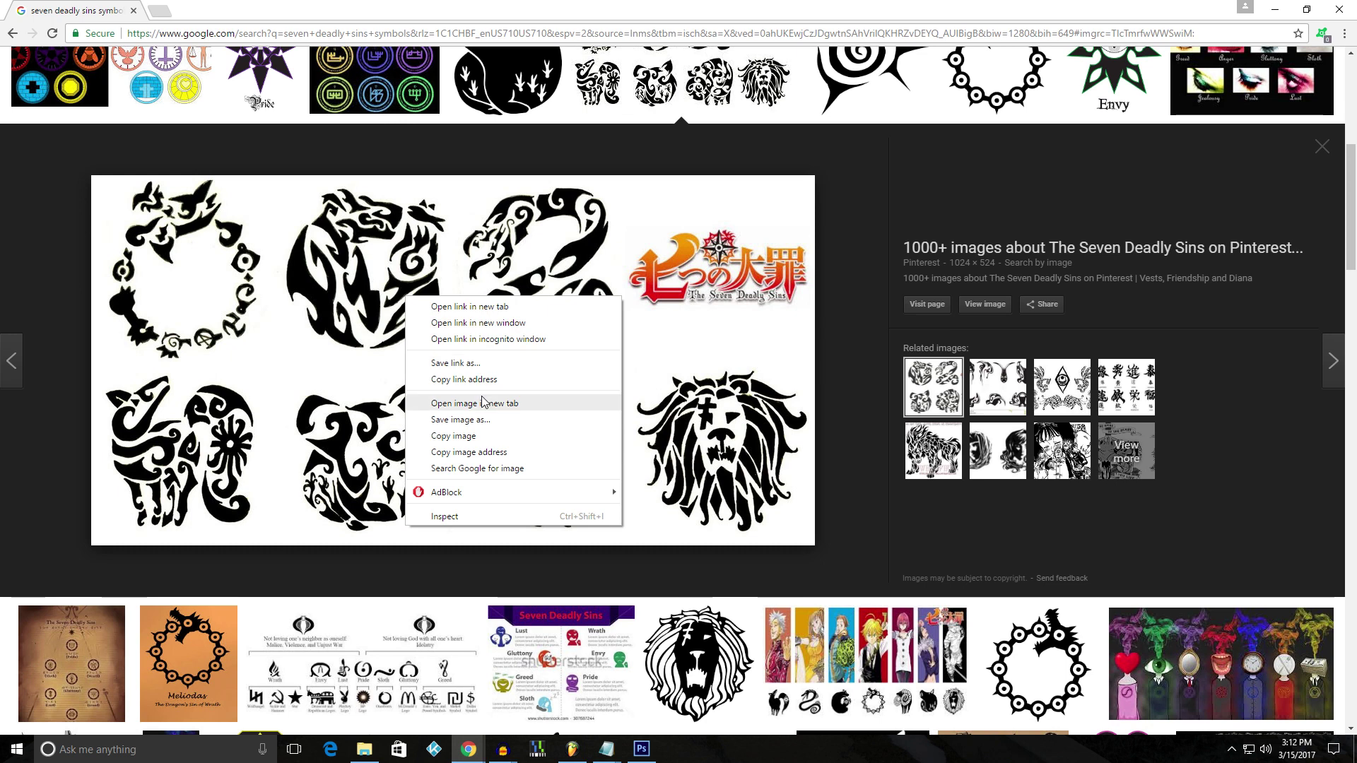
{"action": "left_click", "coordinate": [485, 442]}
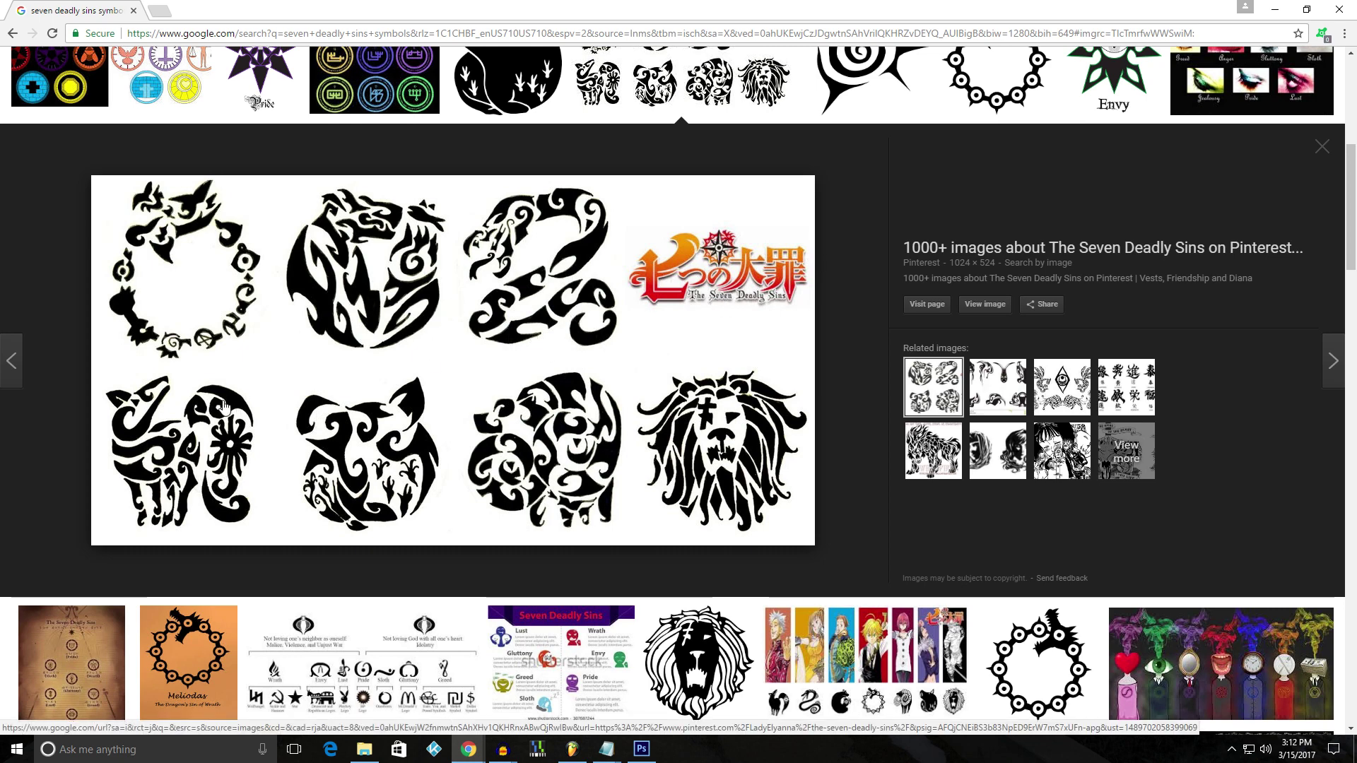
{"action": "key", "text": "alt+Tab"}
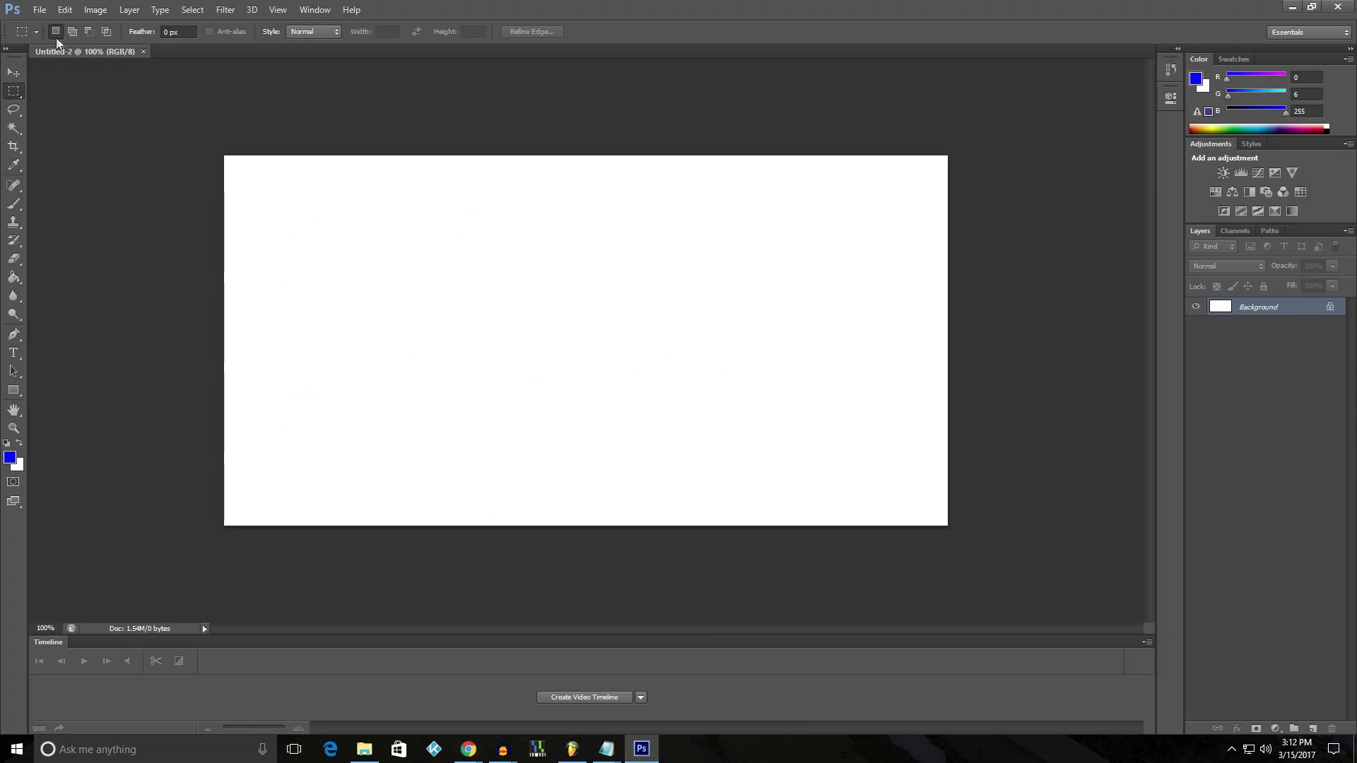
{"action": "key", "text": "ctrl+v"}
Zoom in on the lower-left symbols, zoom back out, then delete the white Background layer
{"action": "left_click", "coordinate": [13, 428]}
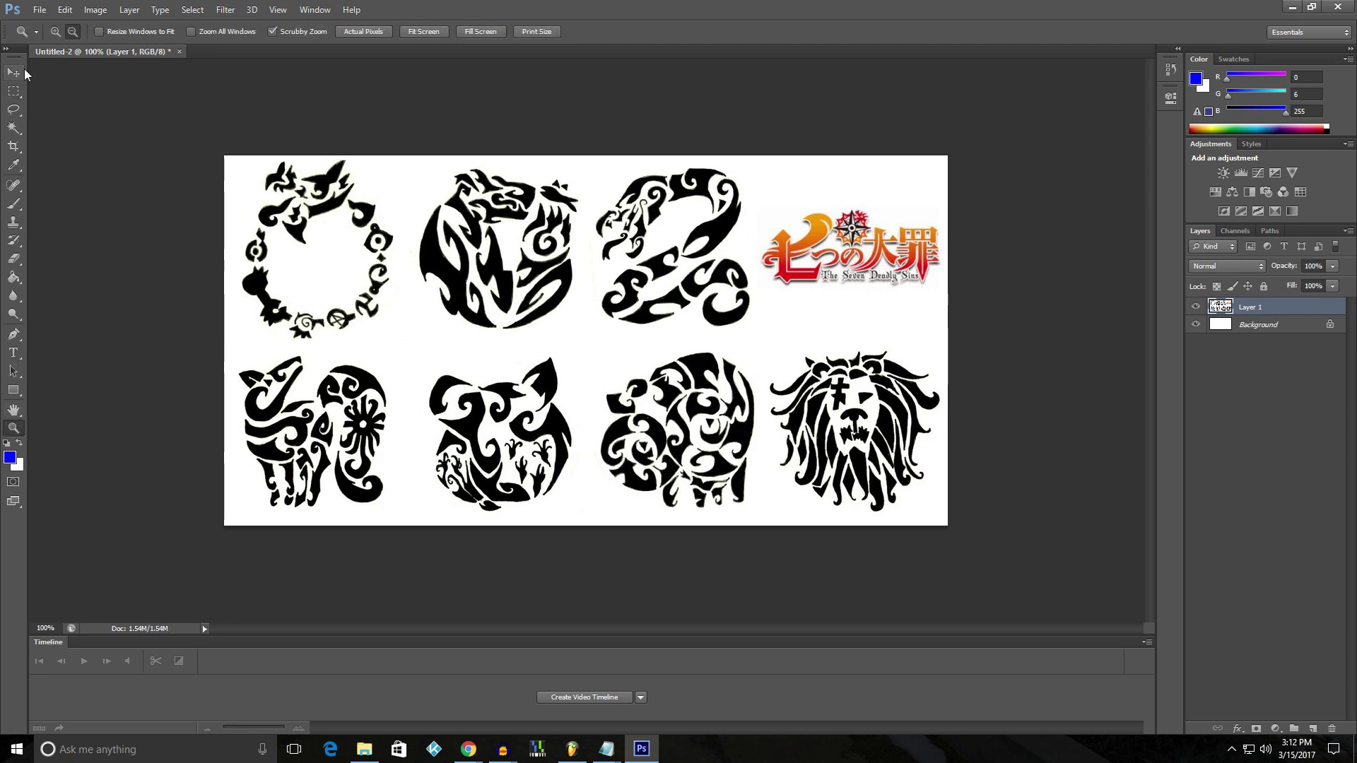
{"action": "left_click_drag", "start_coordinate": [319, 344], "coordinate": [476, 290]}
{"action": "scroll", "coordinate": [476, 290], "scroll_direction": "down", "scroll_amount": 3}
{"action": "left_click_drag", "start_coordinate": [502, 628], "coordinate": [467, 631]}
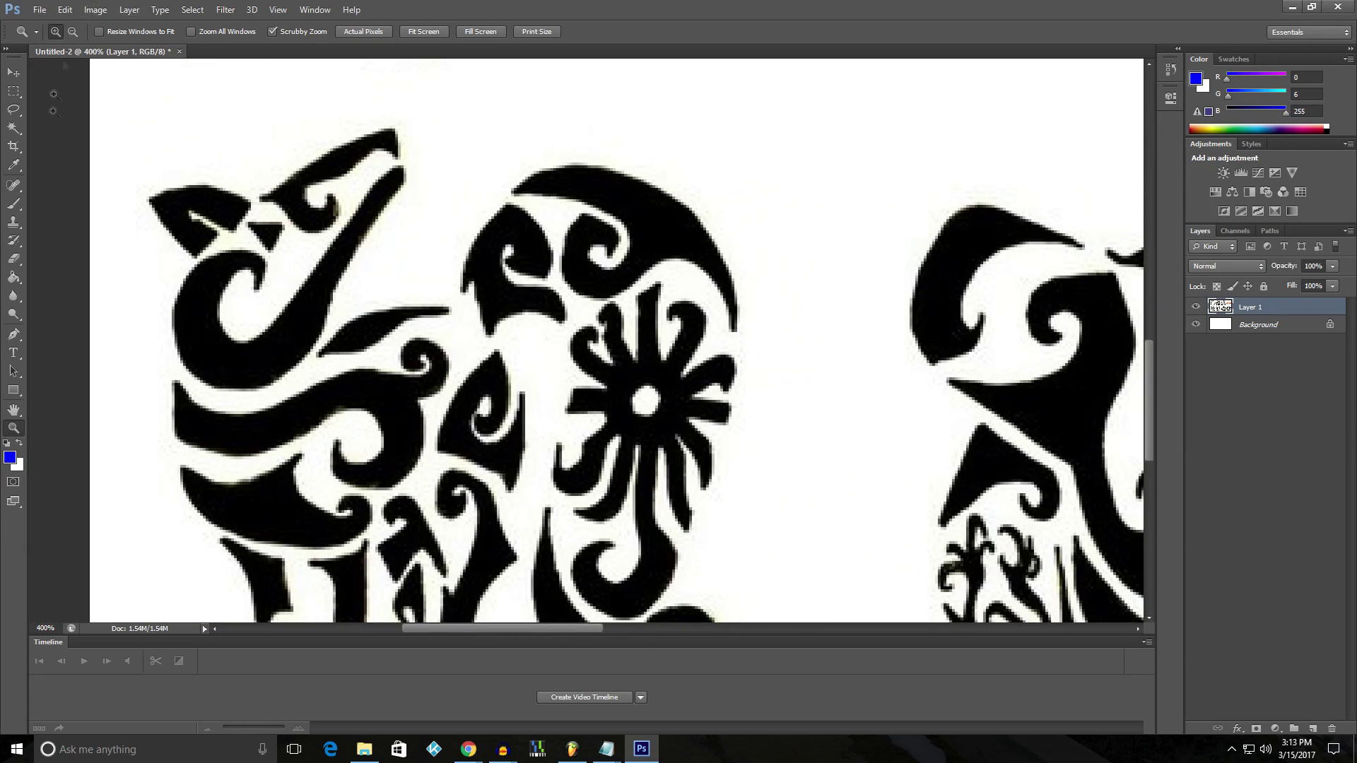
{"action": "left_click", "coordinate": [381, 285], "text": "alt"}
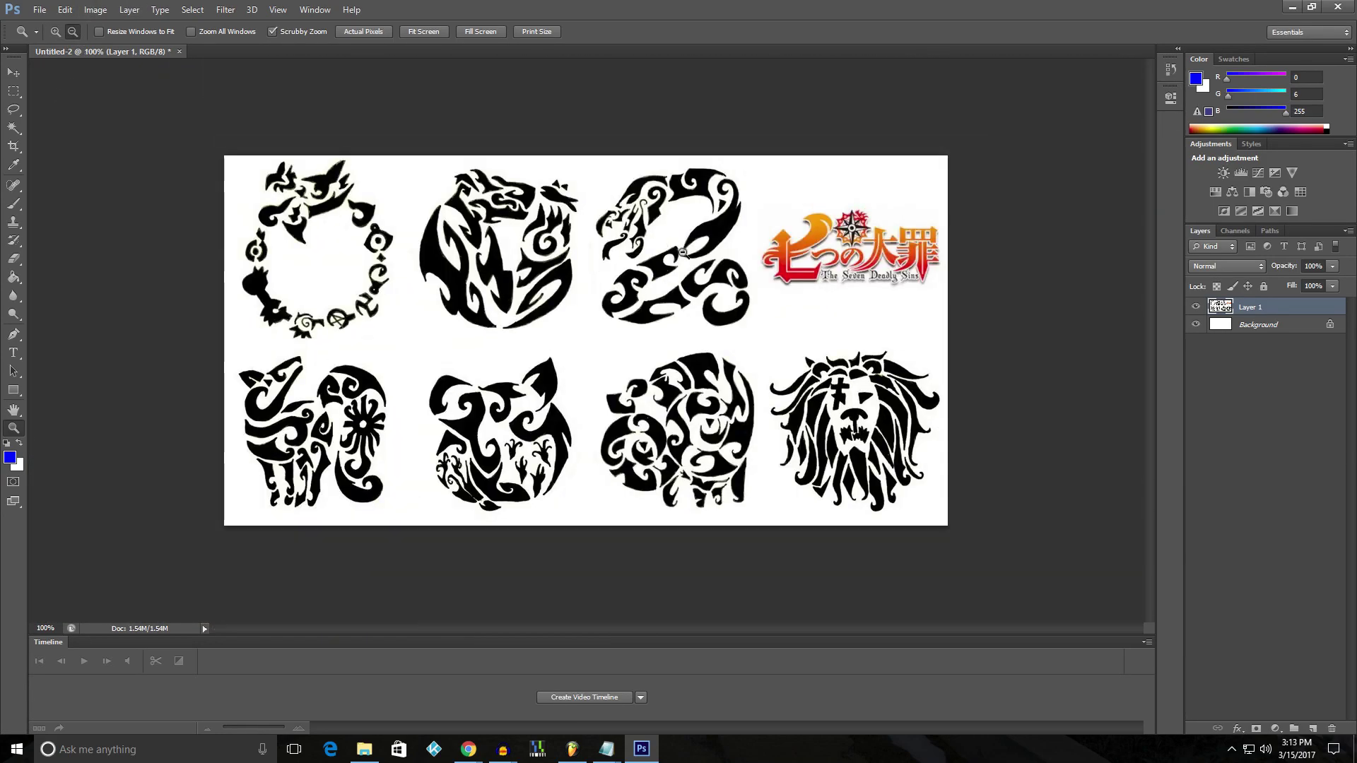
{"action": "left_click", "coordinate": [1247, 326]}
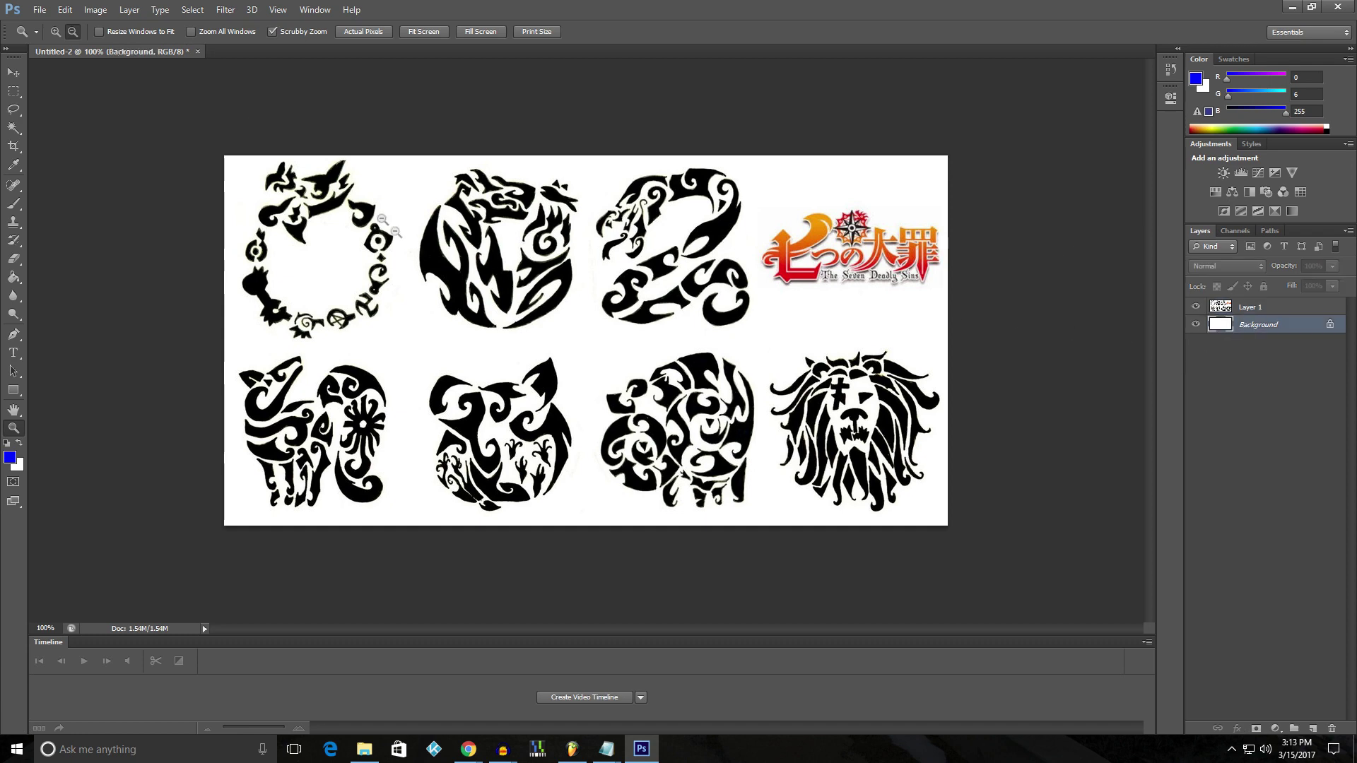
{"action": "key", "text": "Delete"}
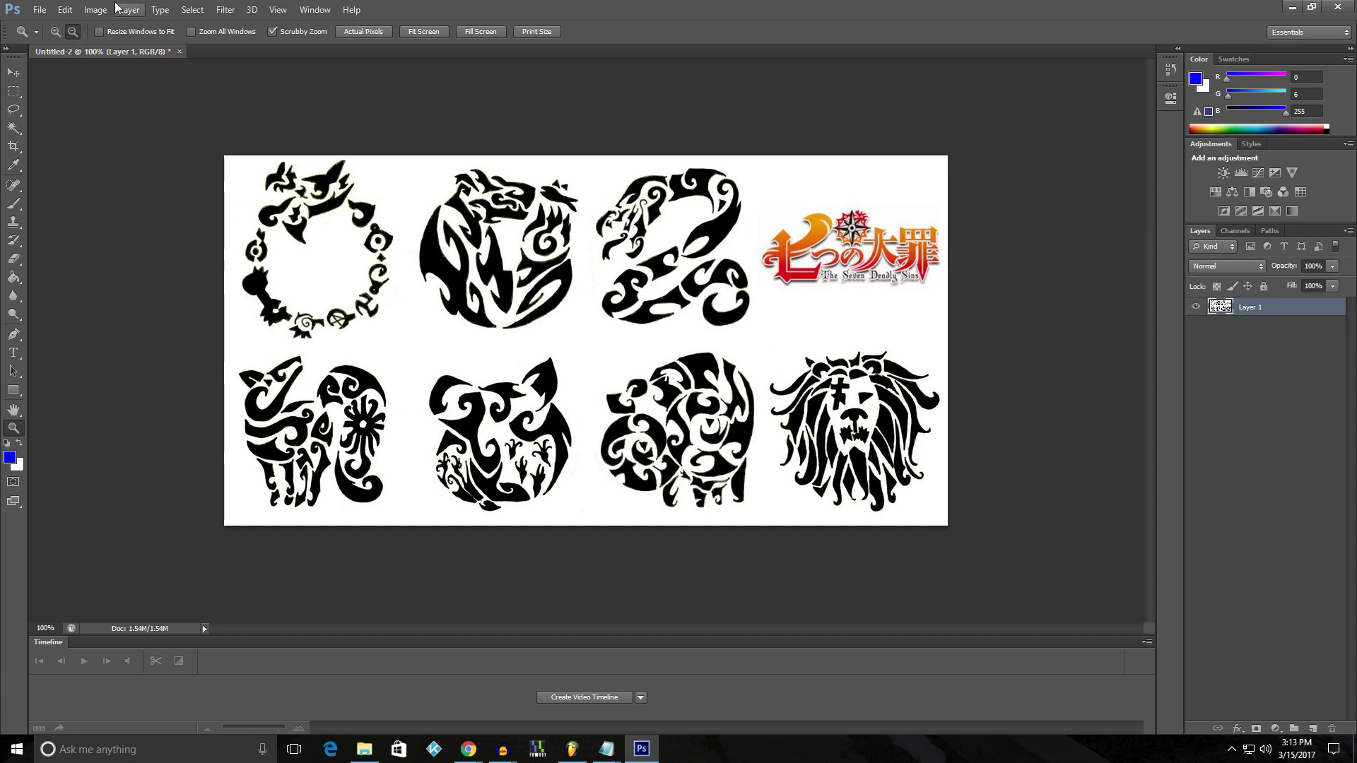
Apply Image > Adjustments > Black & White with default settings so the red logo turns grey
{"action": "left_click", "coordinate": [95, 10]}
{"action": "mouse_move", "coordinate": [131, 45]}
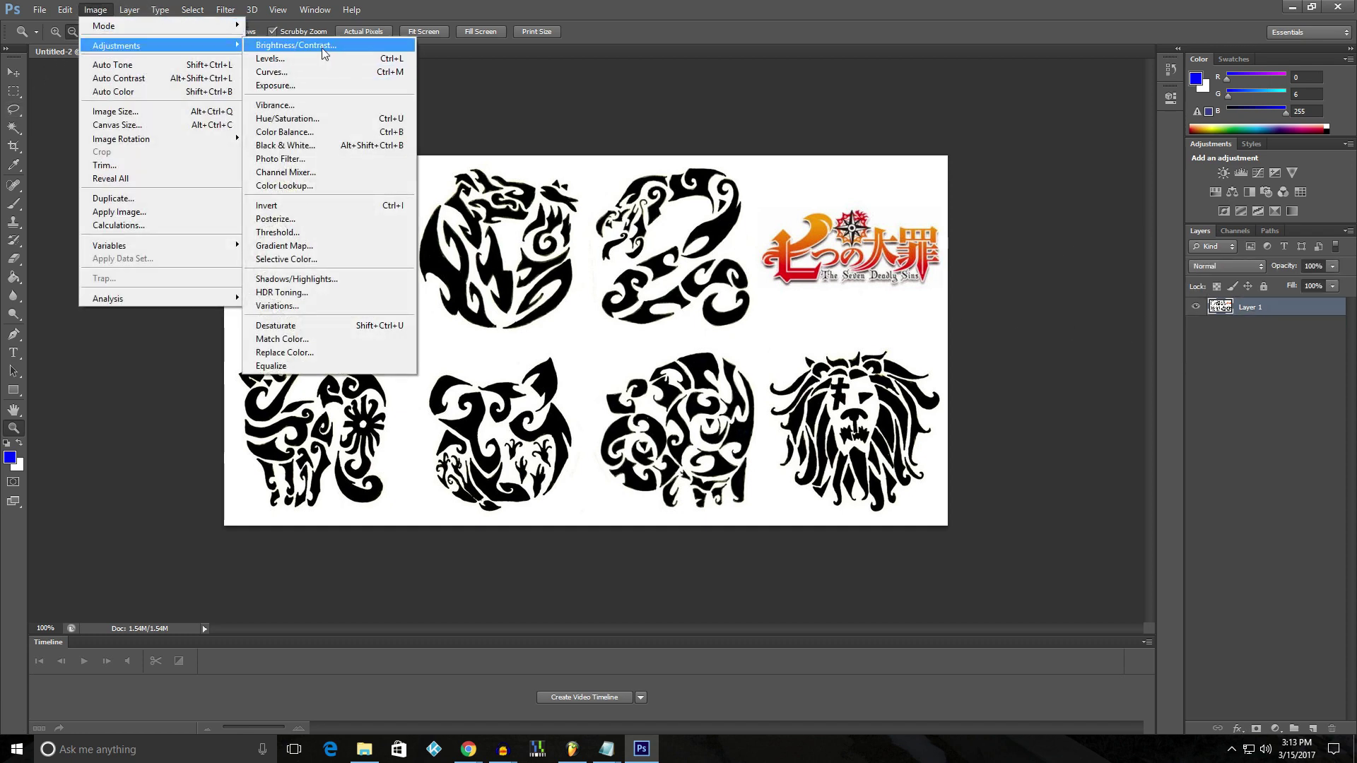
{"action": "left_click", "coordinate": [339, 144]}
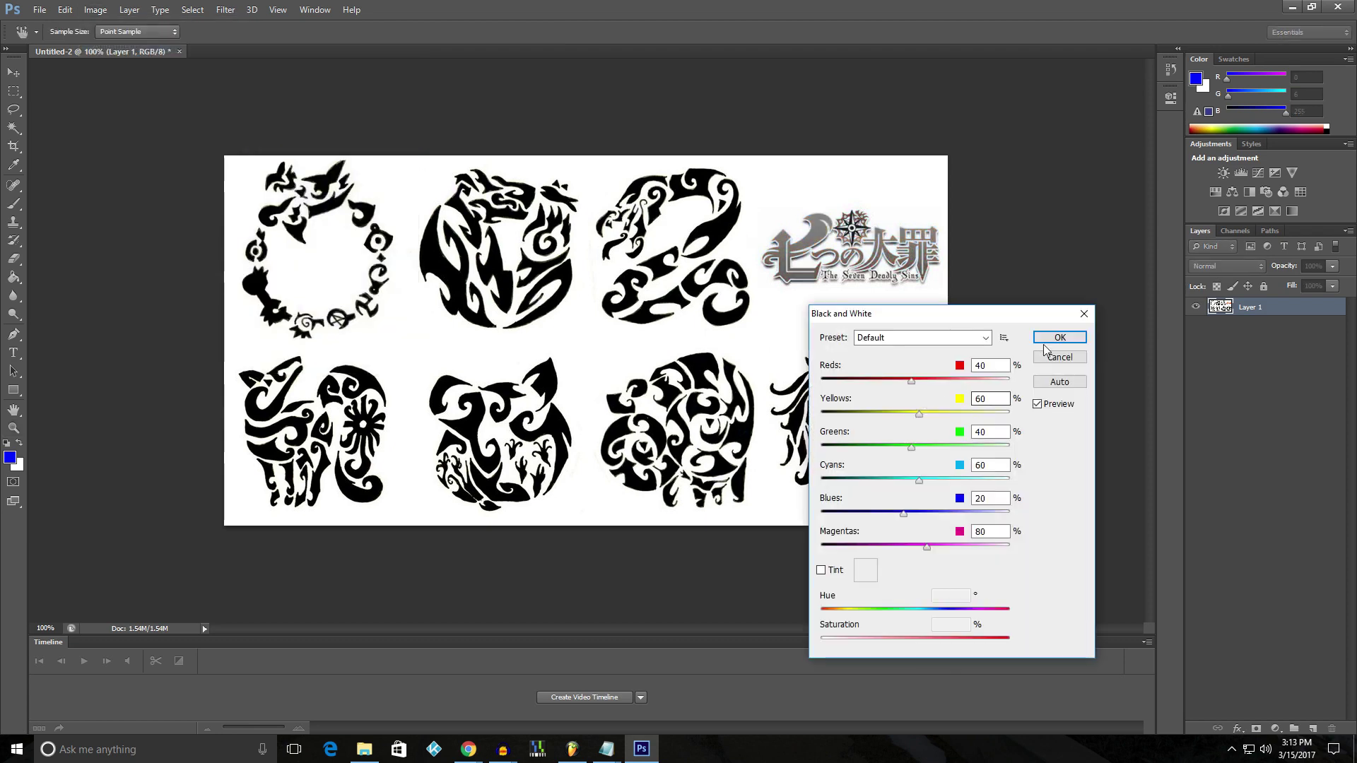
{"action": "left_click", "coordinate": [1049, 341]}
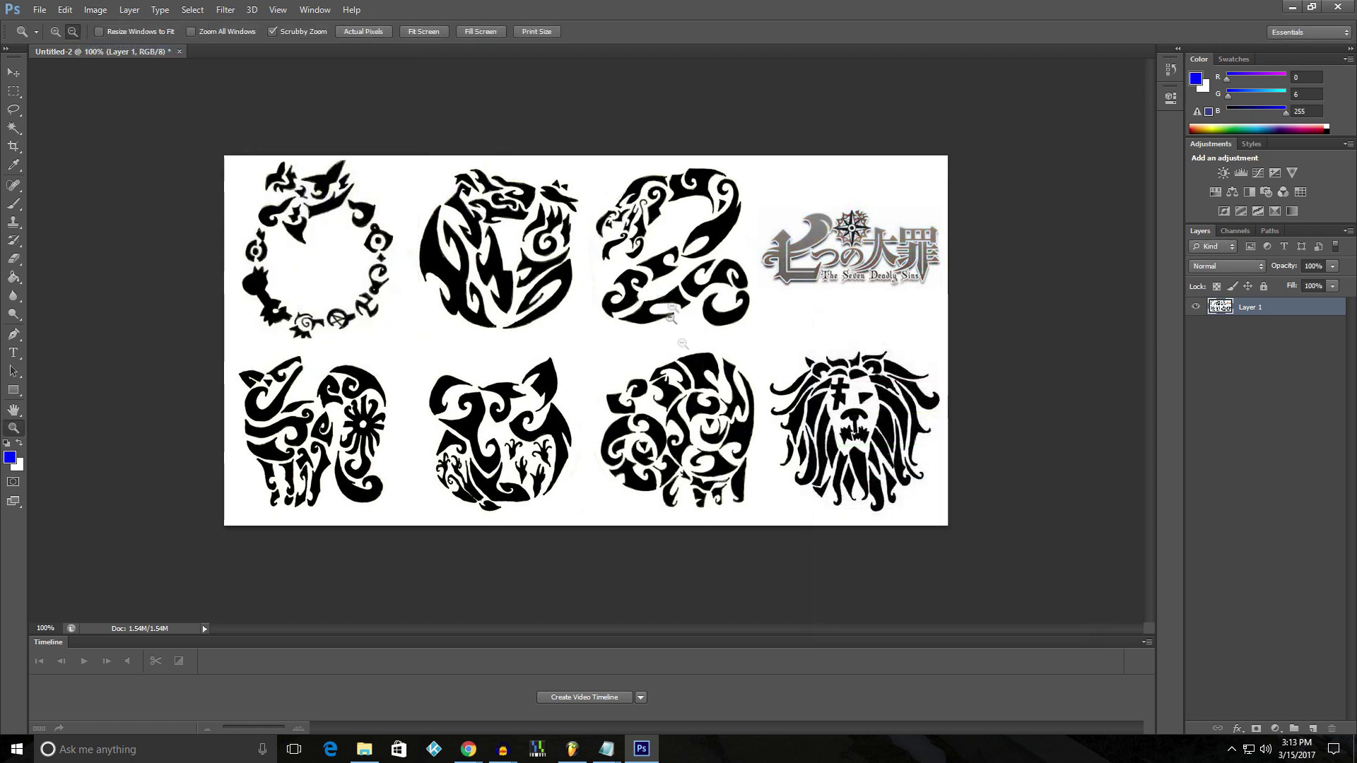
Marquee-select the lower-left goat emblem and create a 235 × 240 px document from the clipboard
{"action": "left_click", "coordinate": [14, 92]}
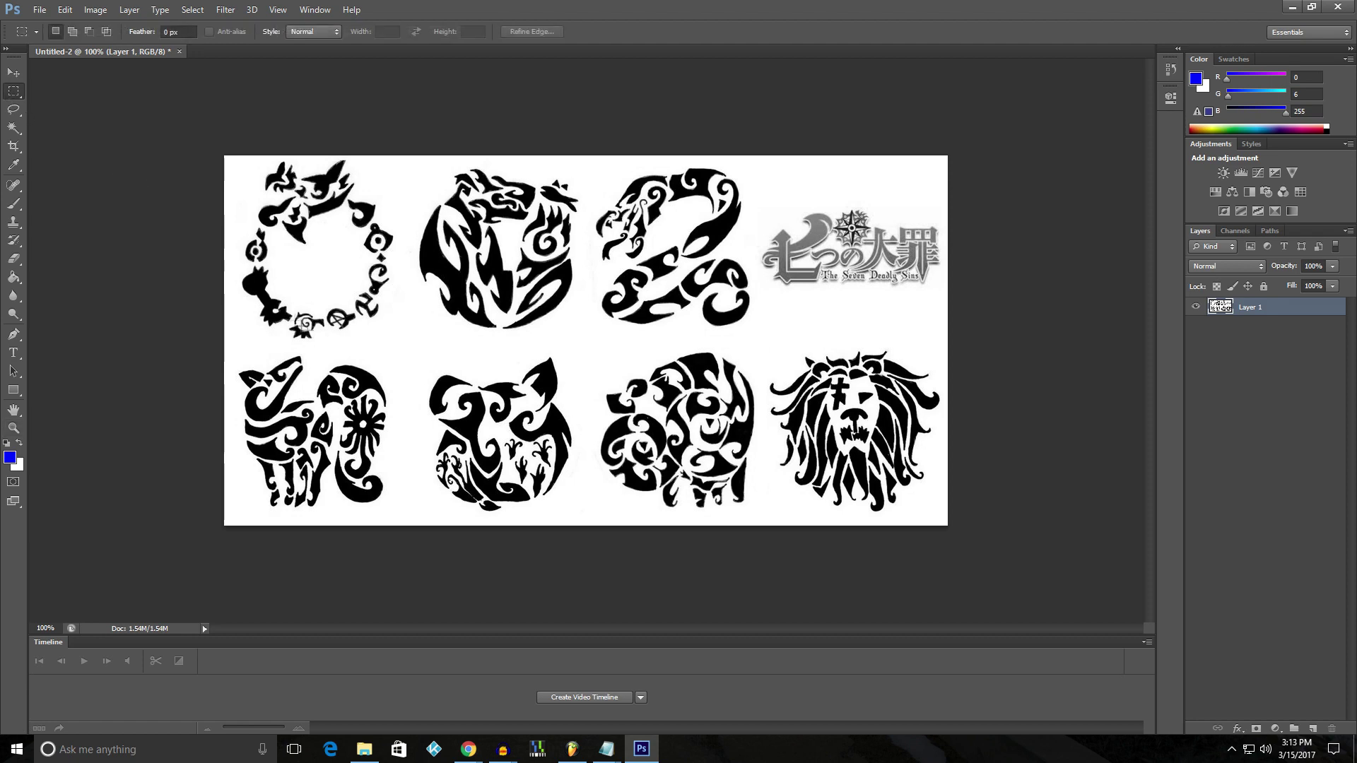
{"action": "left_click_drag", "start_coordinate": [395, 343], "coordinate": [229, 513]}
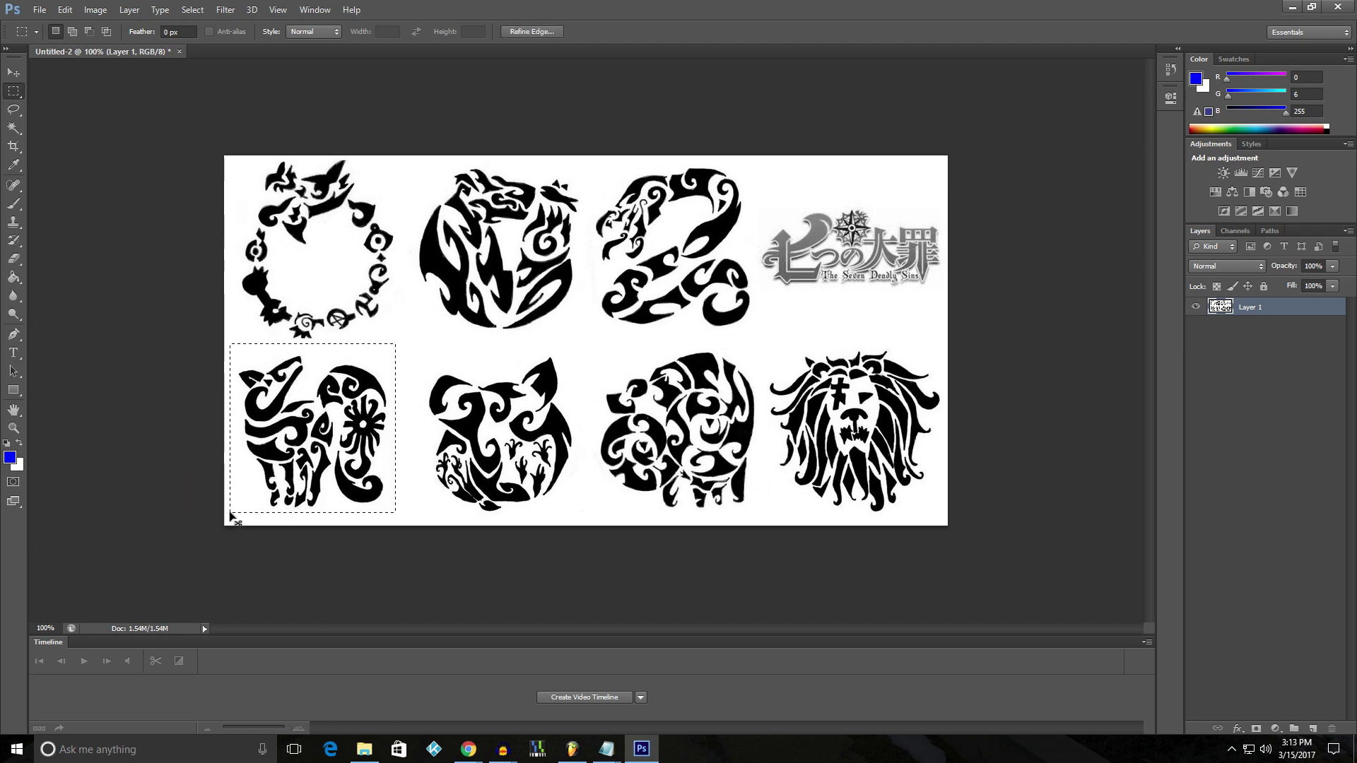
{"action": "left_click", "coordinate": [40, 10]}
{"action": "left_click", "coordinate": [53, 25]}
{"action": "left_click", "coordinate": [592, 123]}
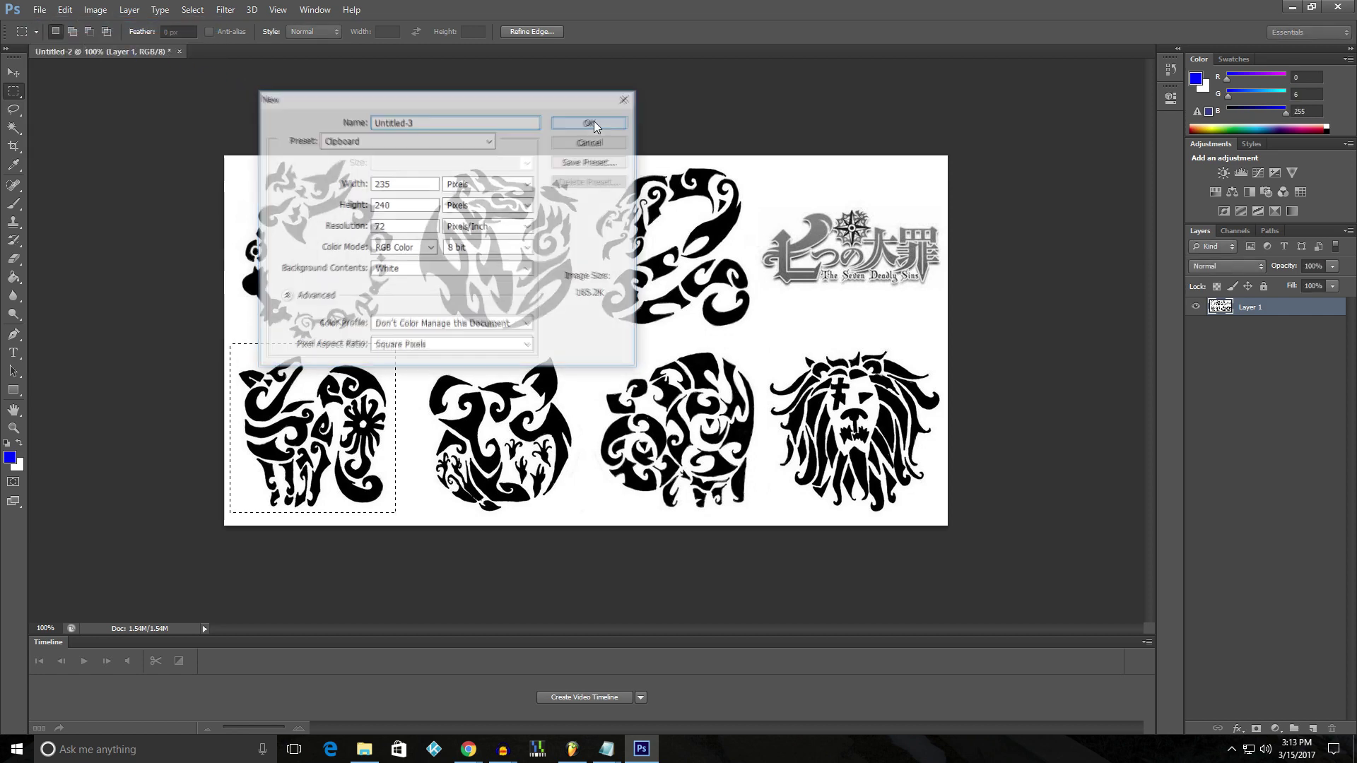
{"action": "left_click", "coordinate": [86, 13]}
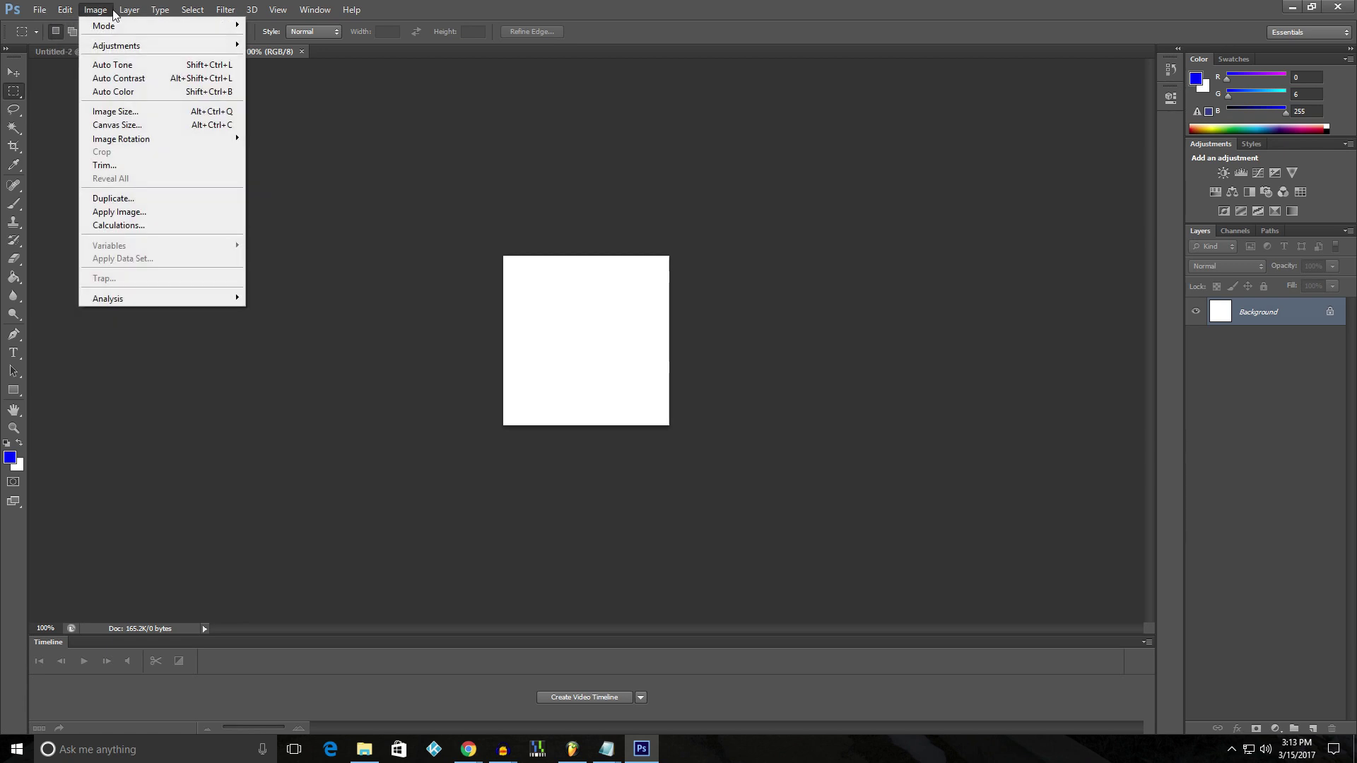
Set the canvas to 1000 × 1000 pixels and paste the goat emblem as a new layer
{"action": "mouse_move", "coordinate": [130, 10]}
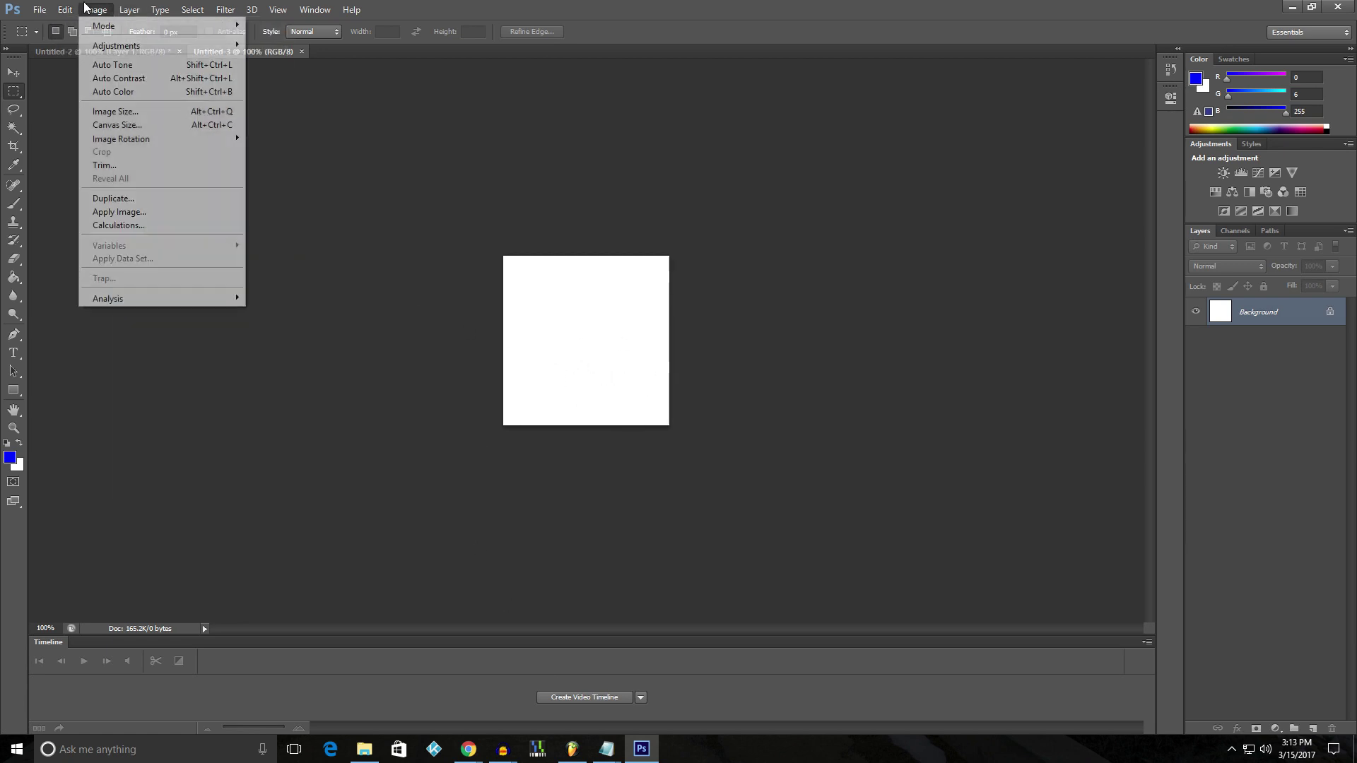
{"action": "left_click", "coordinate": [164, 123]}
{"action": "left_click", "coordinate": [728, 265]}
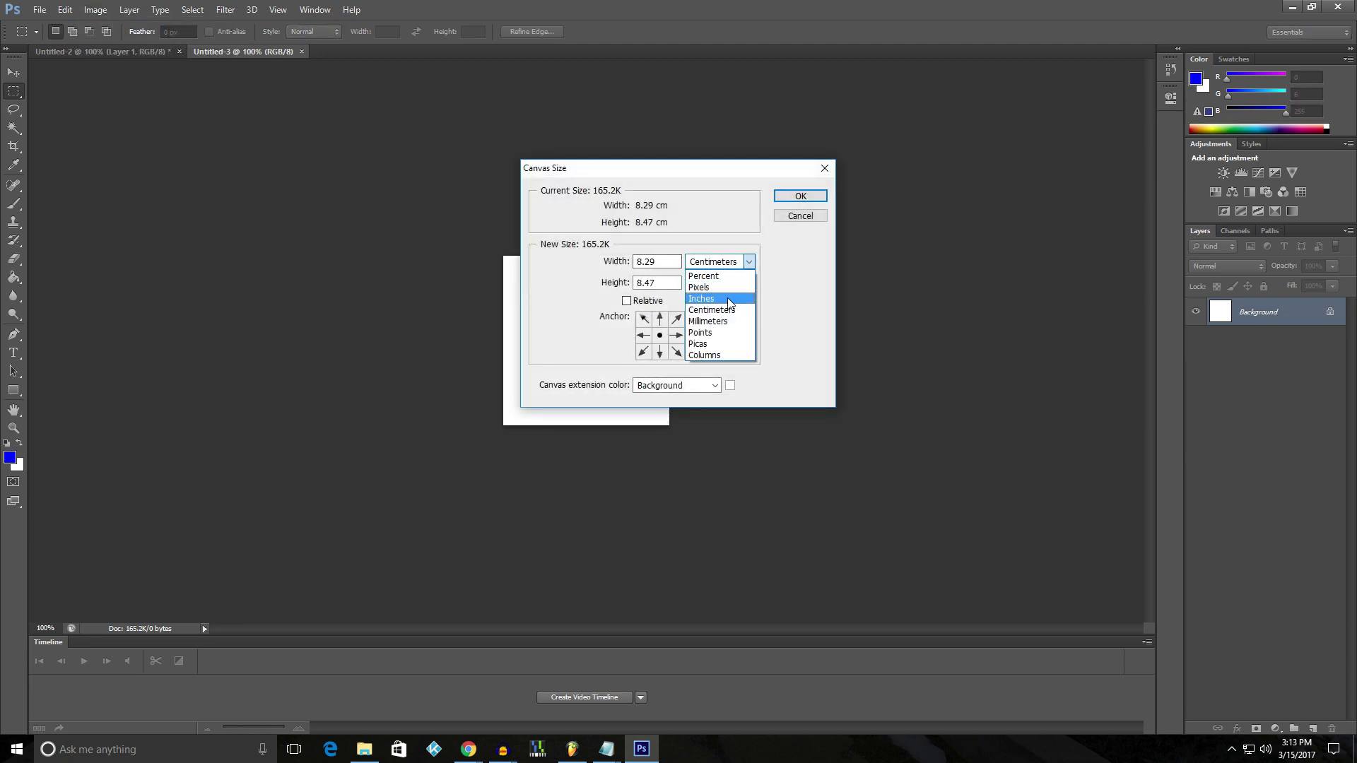
{"action": "left_click", "coordinate": [715, 288]}
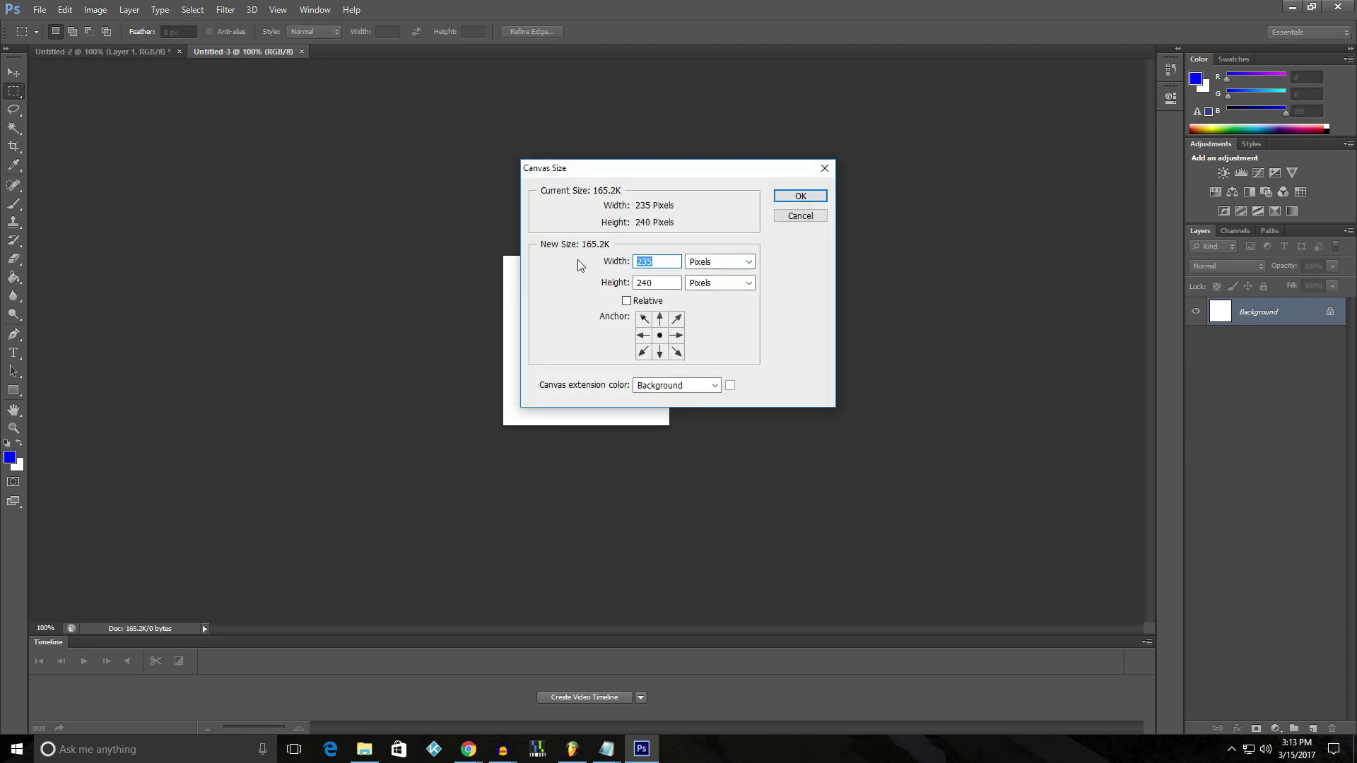
{"action": "type", "text": "1000"}
{"action": "key", "text": "Tab"}
{"action": "key", "text": "Tab"}
{"action": "type", "text": "1000"}
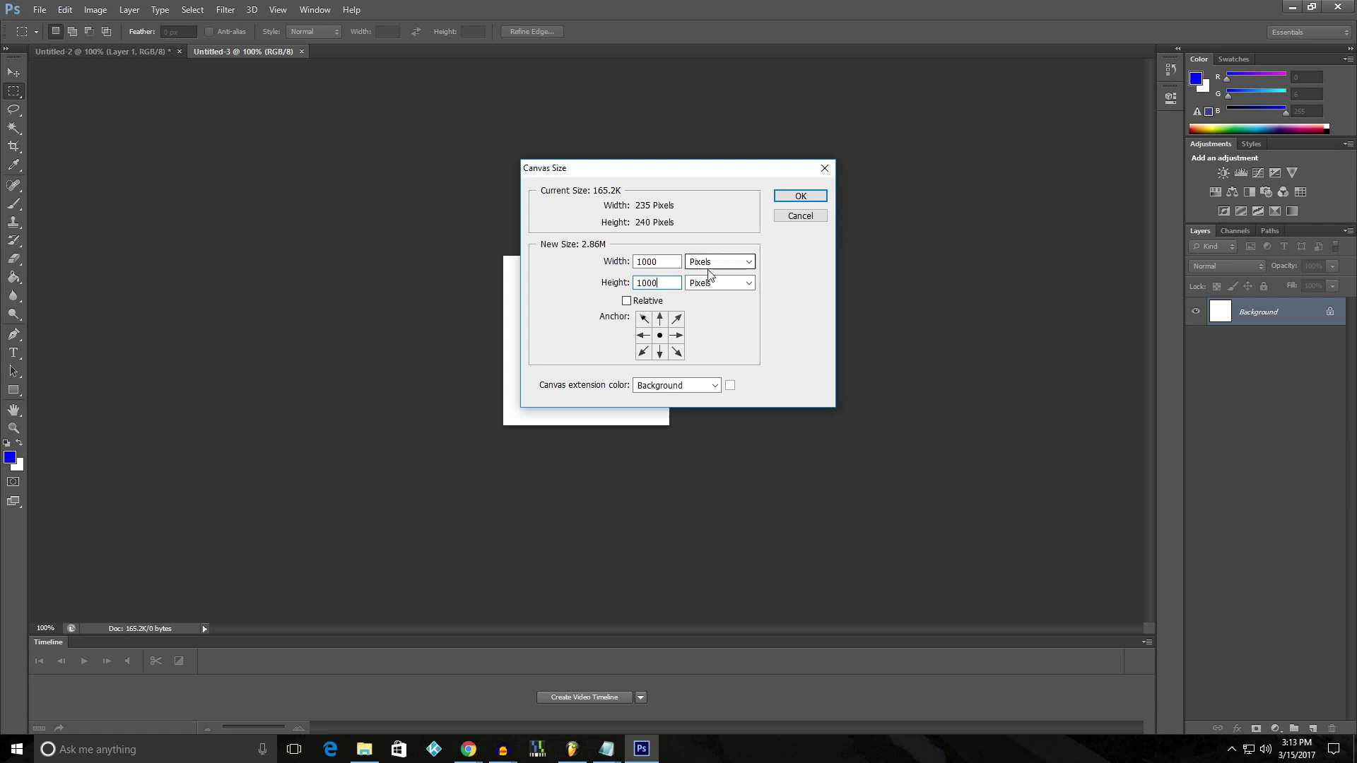
{"action": "left_click", "coordinate": [648, 262]}
{"action": "left_click", "coordinate": [650, 261]}
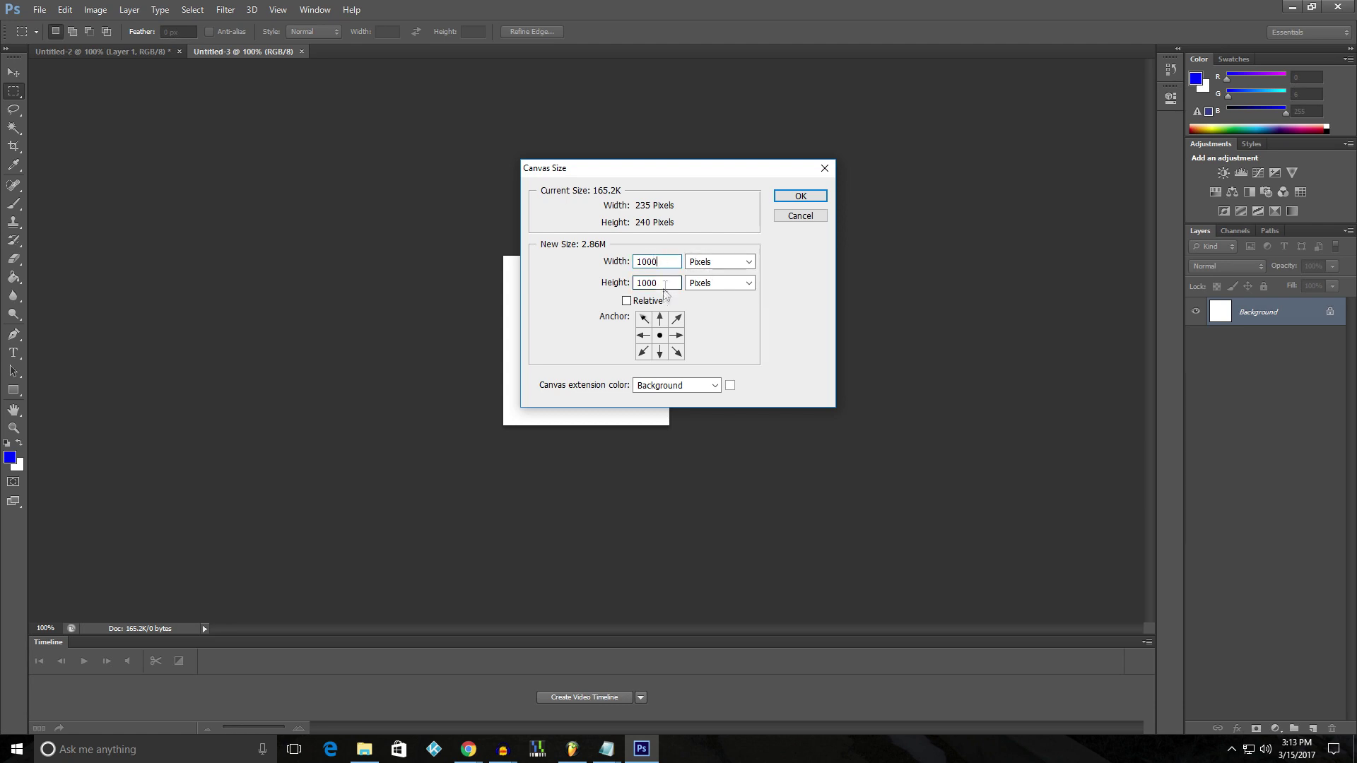
{"action": "left_click", "coordinate": [801, 196]}
{"action": "mouse_move", "coordinate": [1149, 325]}
{"action": "left_mouse_down"}
{"action": "mouse_move", "coordinate": [1148, 279]}
{"action": "mouse_move", "coordinate": [1147, 304]}
{"action": "left_mouse_up"}
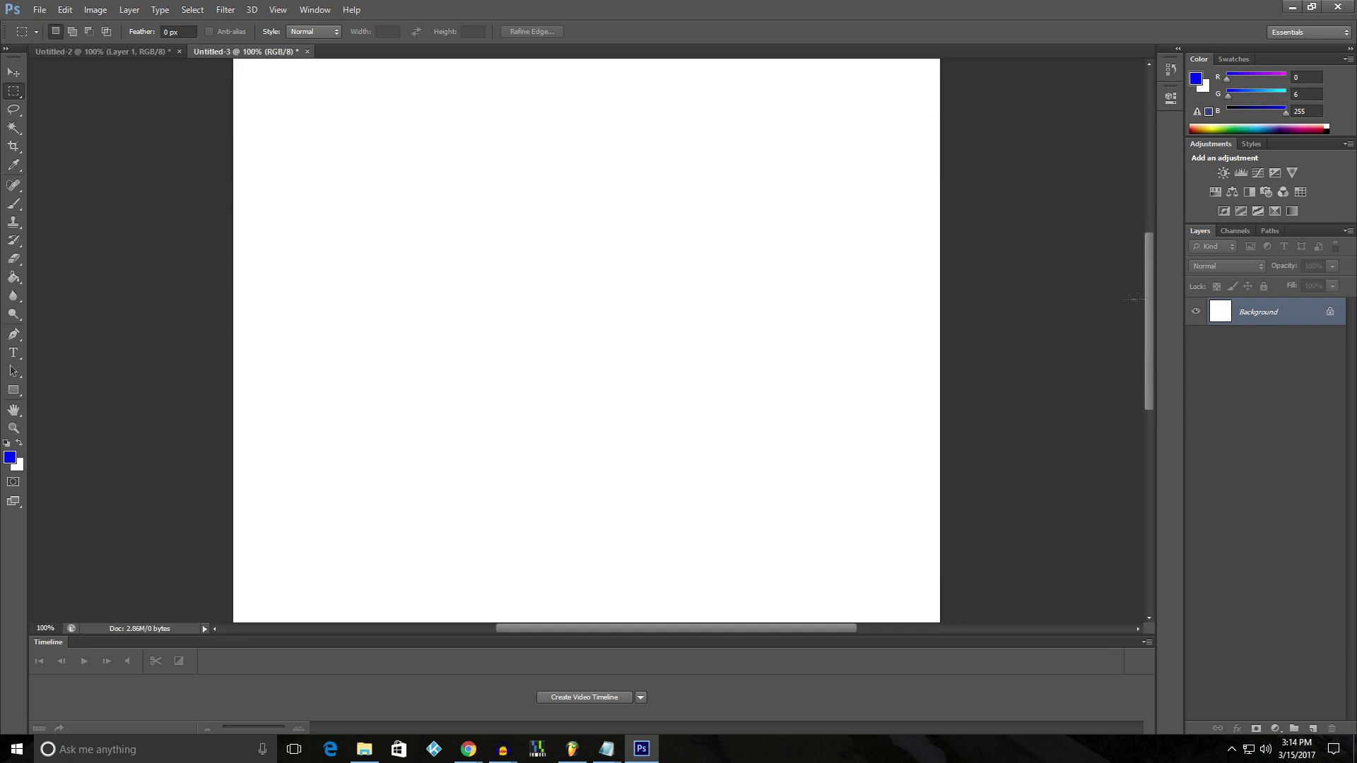
{"action": "key", "text": "ctrl+v"}
Free-transform the emblem, moving it to the top-left and scaling it up about 426%
{"action": "left_click", "coordinate": [64, 9]}
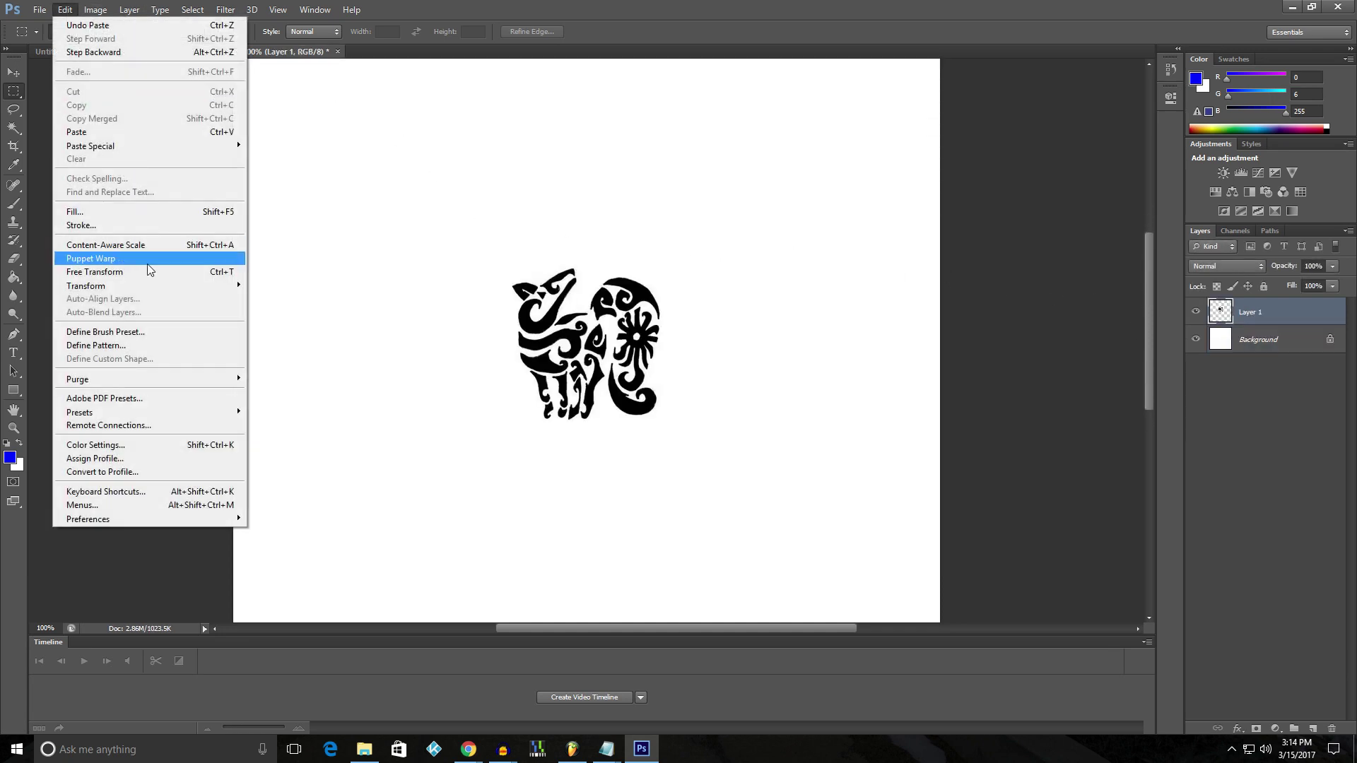
{"action": "left_click", "coordinate": [149, 272]}
{"action": "left_click_drag", "start_coordinate": [558, 357], "coordinate": [272, 230]}
{"action": "scroll", "coordinate": [353, 240], "scroll_direction": "down", "scroll_amount": 3}
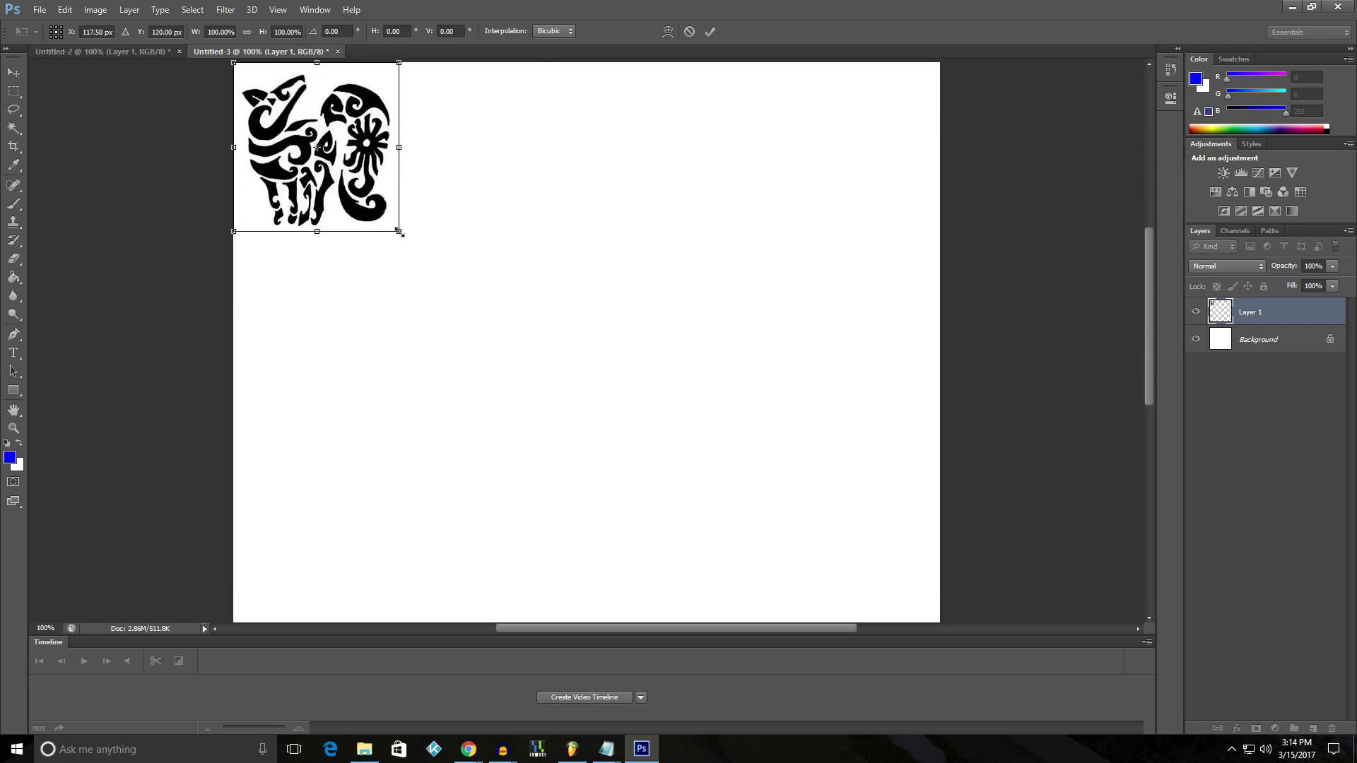
{"action": "left_click_drag", "start_coordinate": [402, 234], "coordinate": [913, 419]}
{"action": "scroll", "coordinate": [736, 383], "scroll_direction": "up", "scroll_amount": 3}
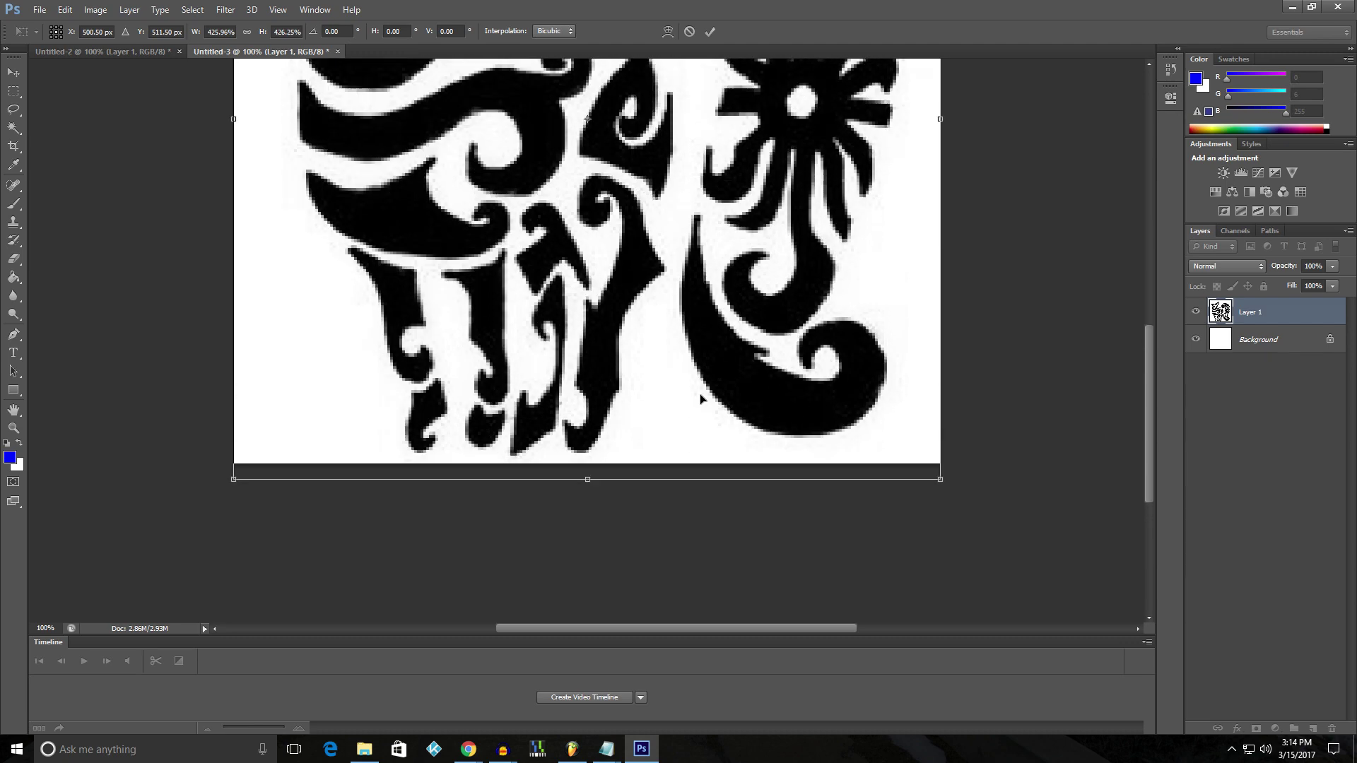
Apply the enlargement, reposition the emblem on the canvas, and delete the Background layer
{"action": "left_click", "coordinate": [13, 72]}
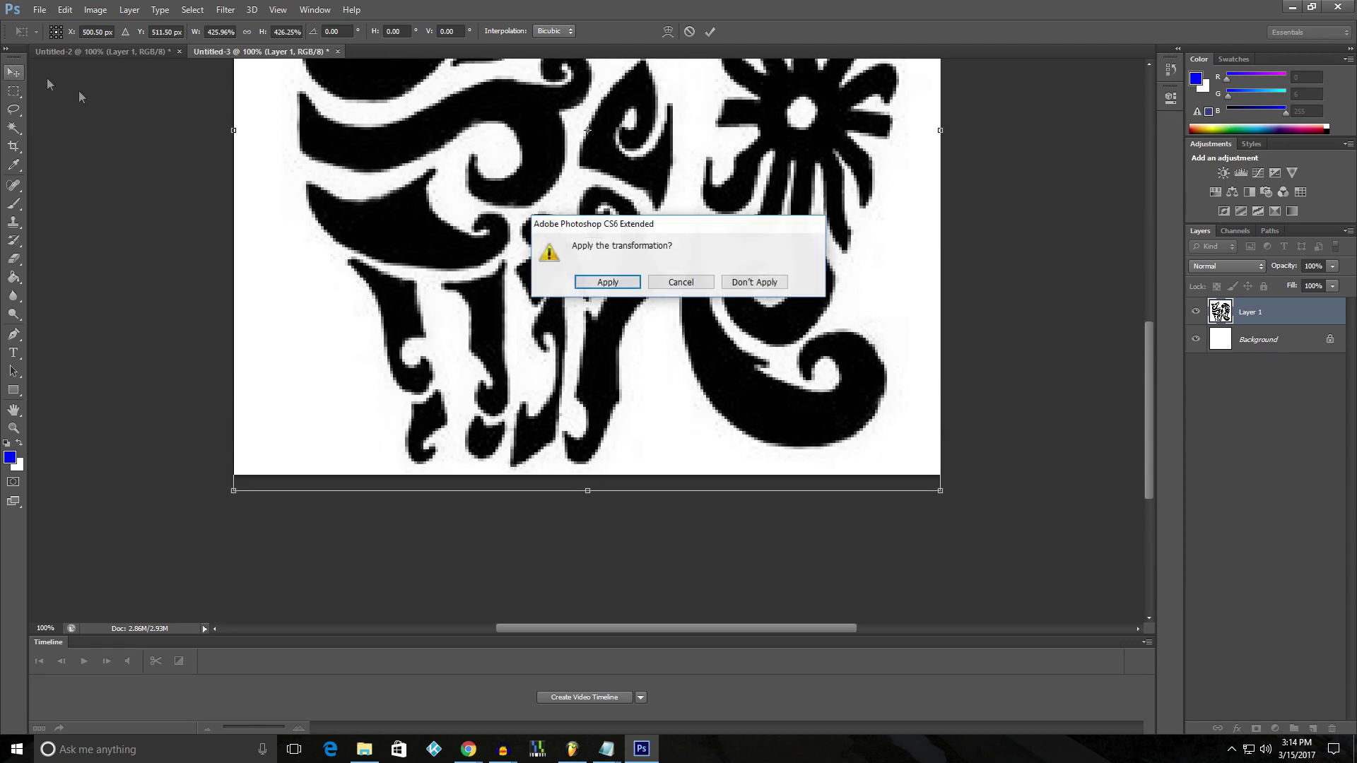
{"action": "left_click", "coordinate": [600, 281]}
{"action": "scroll", "coordinate": [631, 338], "scroll_direction": "up", "scroll_amount": 4}
{"action": "scroll", "coordinate": [631, 338], "scroll_direction": "up", "scroll_amount": 3}
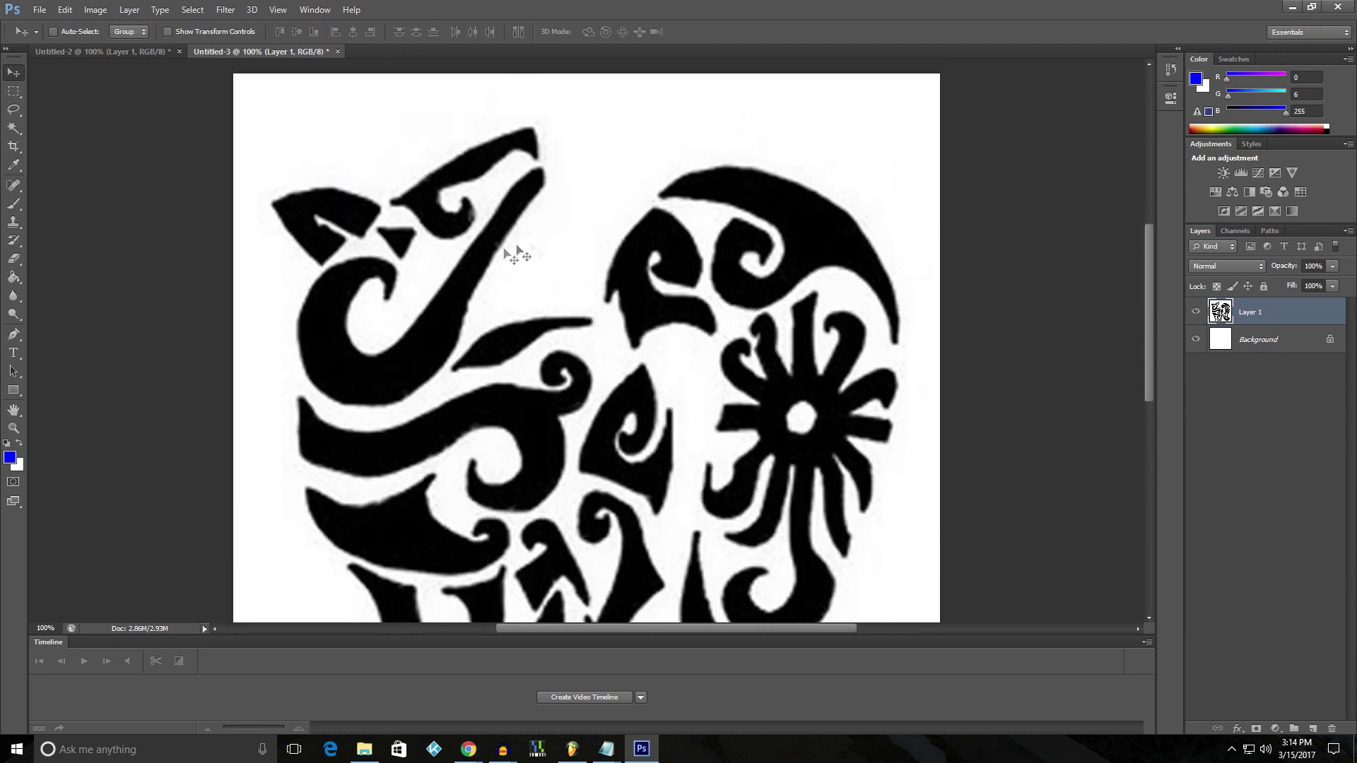
{"action": "left_click_drag", "start_coordinate": [503, 226], "coordinate": [503, 227]}
{"action": "scroll", "coordinate": [660, 219], "scroll_direction": "down", "scroll_amount": 4}
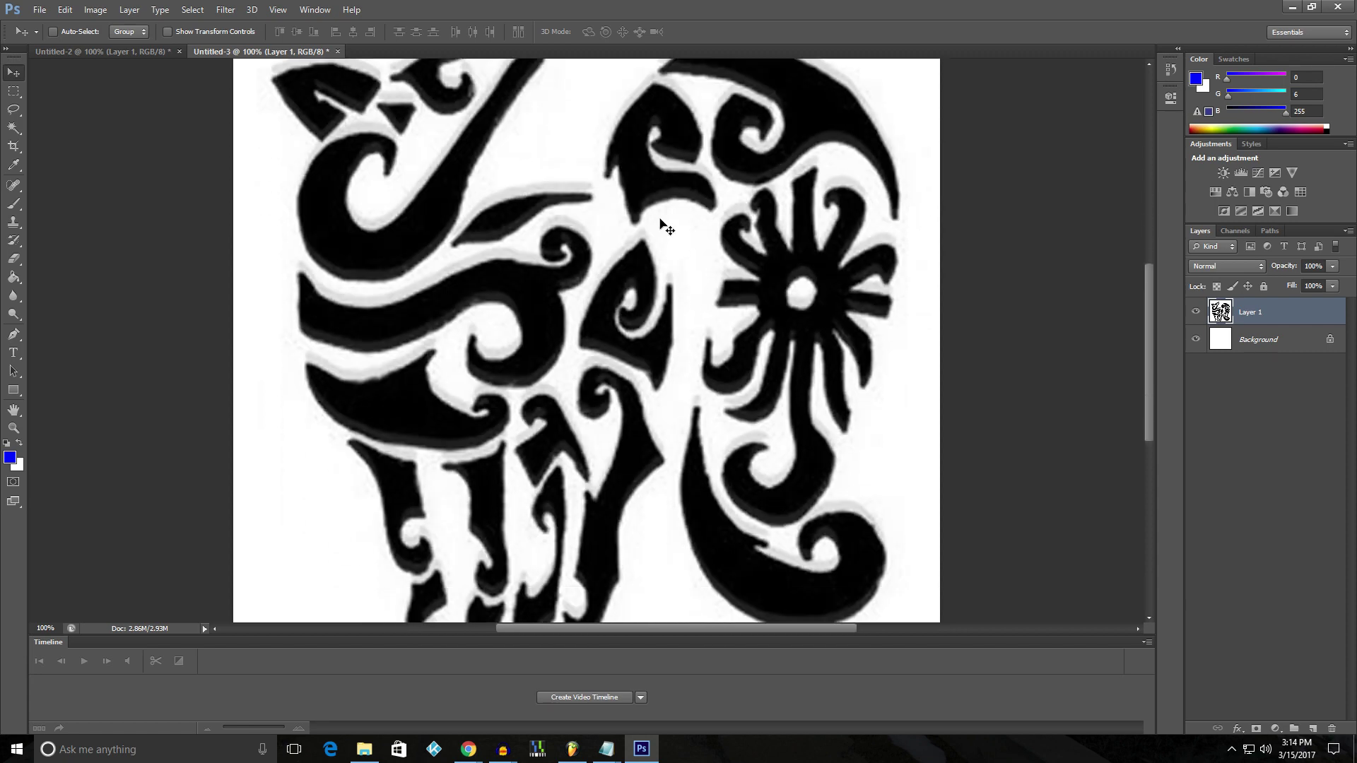
{"action": "scroll", "coordinate": [1060, 352], "scroll_direction": "up", "scroll_amount": 1}
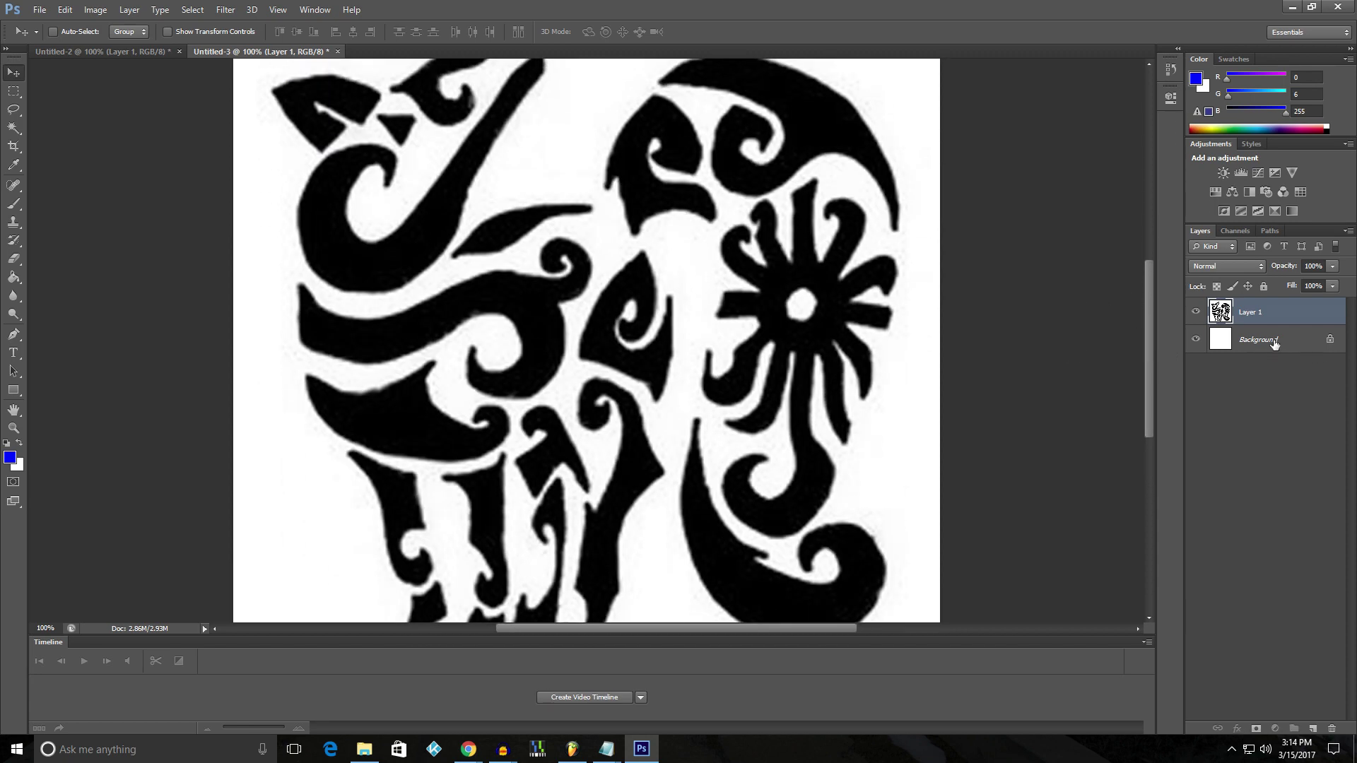
{"action": "left_click", "coordinate": [1272, 342]}
{"action": "key", "text": "Delete"}
Magic-wand the white background and inverse the selection to select the black symbol shapes
{"action": "scroll", "coordinate": [816, 368], "scroll_direction": "up", "scroll_amount": 3}
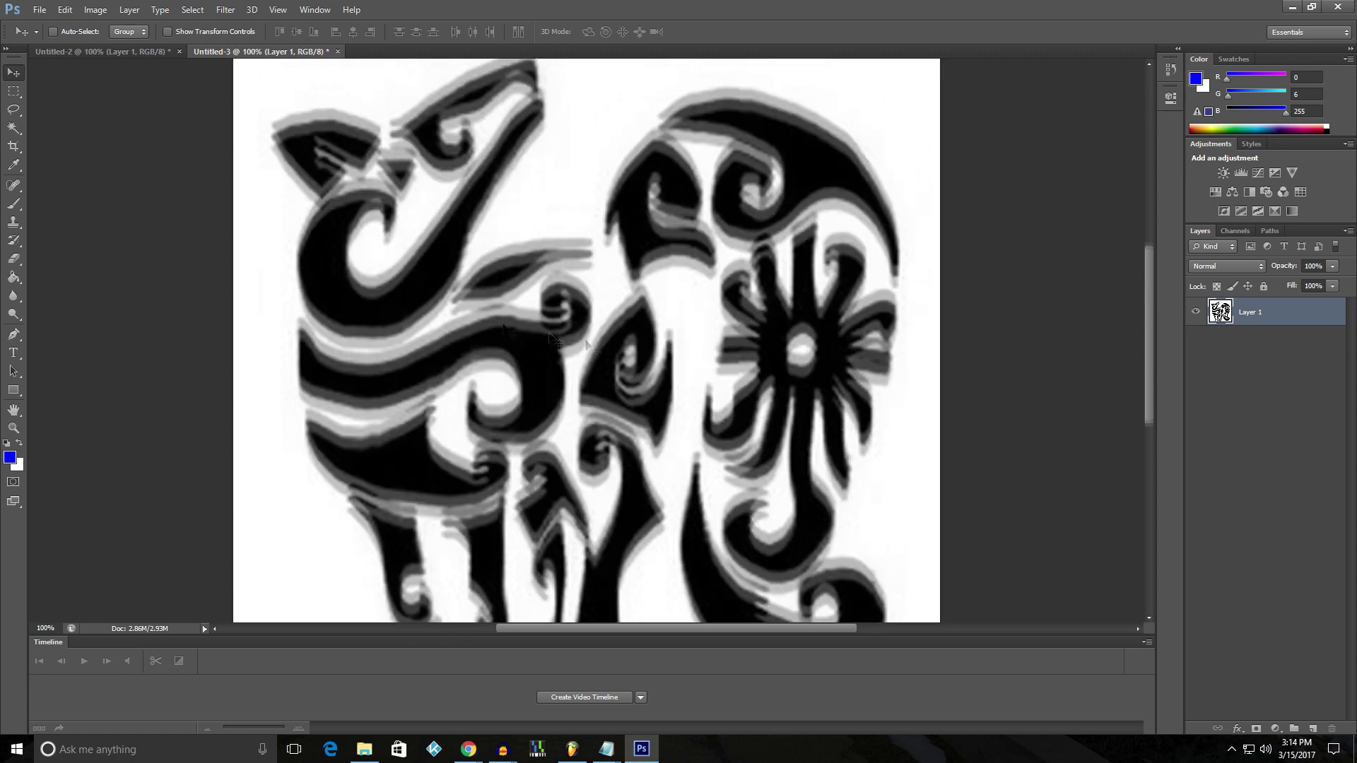
{"action": "left_click", "coordinate": [13, 128]}
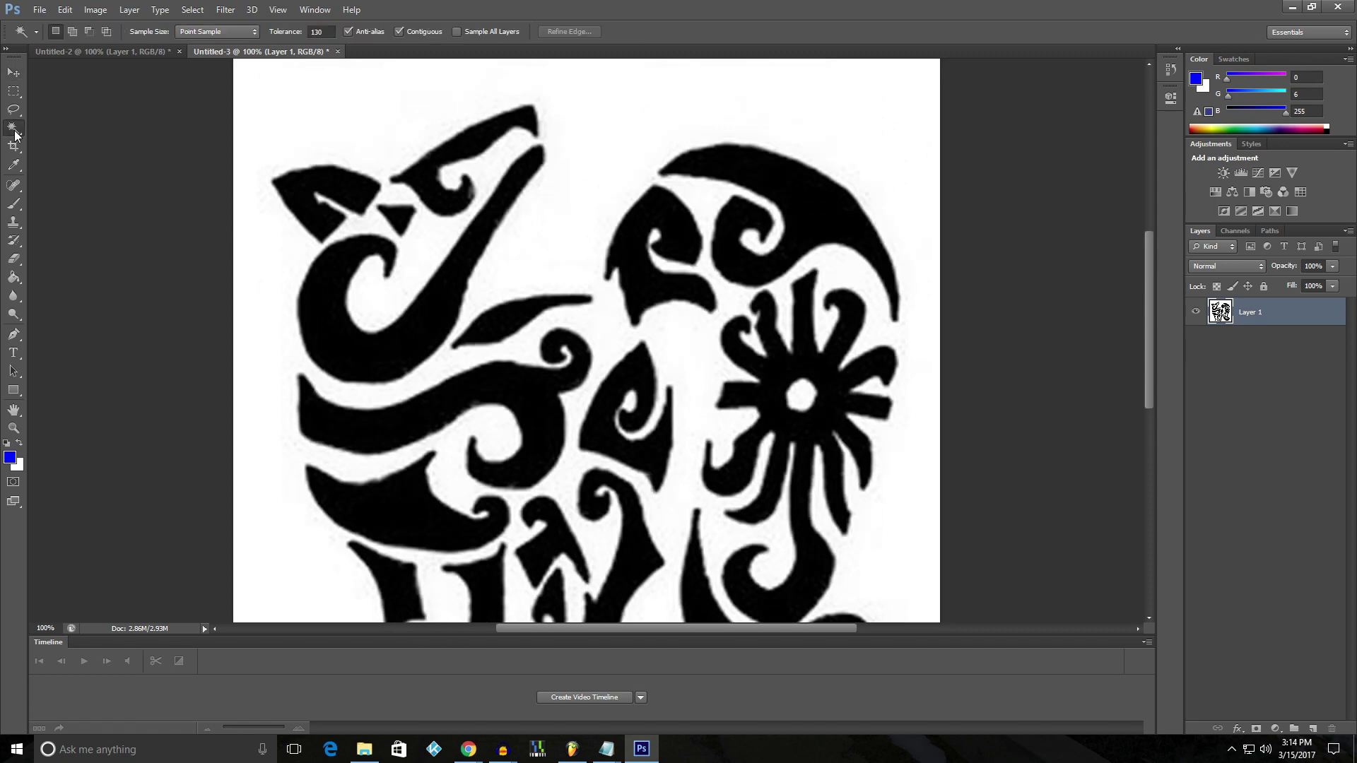
{"action": "left_click", "coordinate": [590, 122]}
{"action": "scroll", "coordinate": [616, 178], "scroll_direction": "down", "scroll_amount": 4}
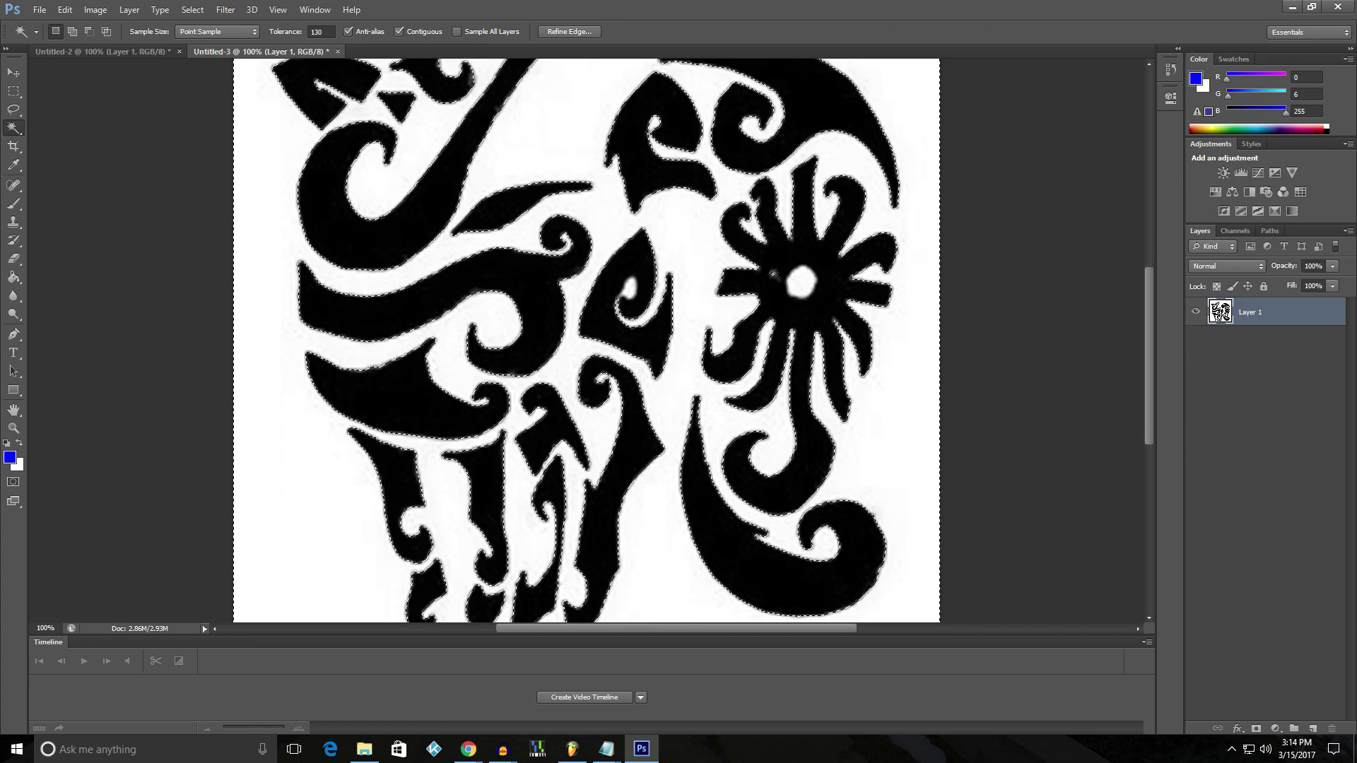
{"action": "scroll", "coordinate": [622, 226], "scroll_direction": "down", "scroll_amount": 2}
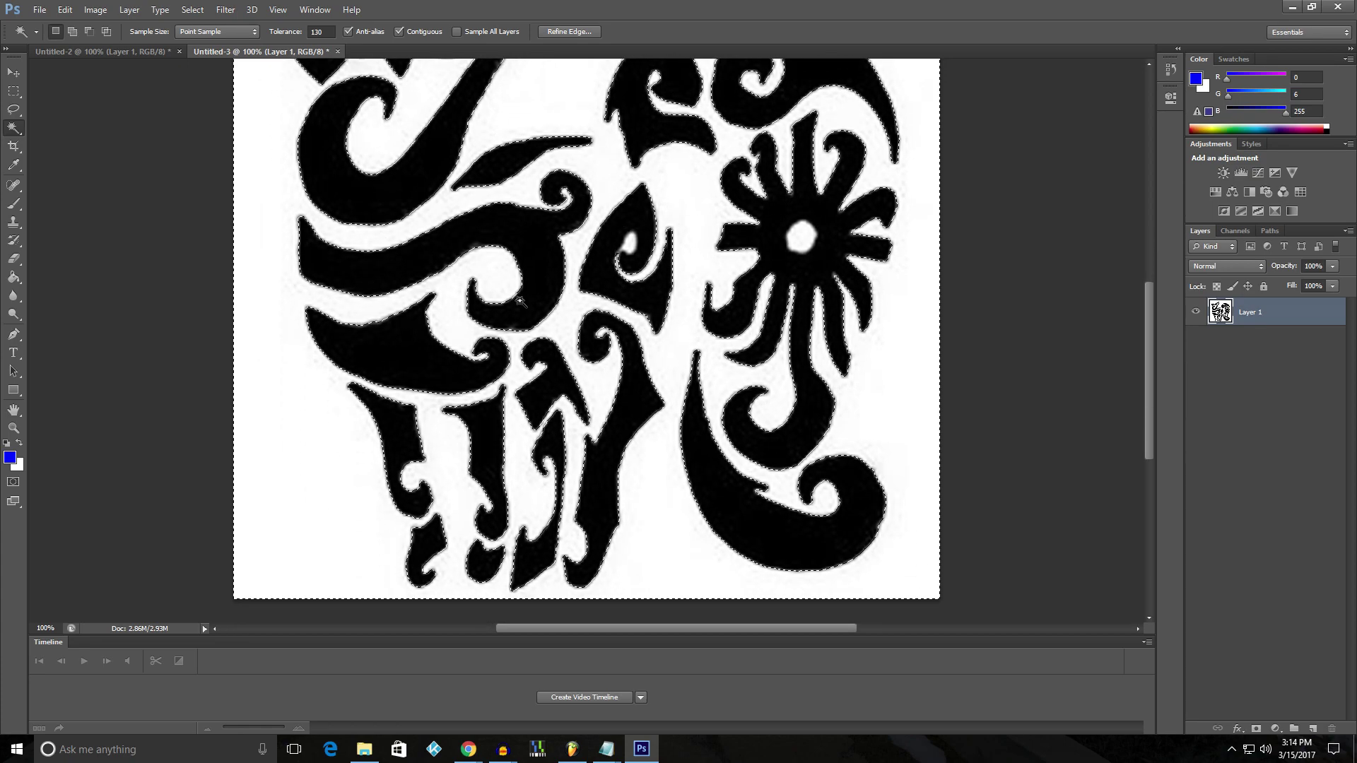
{"action": "scroll", "coordinate": [519, 301], "scroll_direction": "up", "scroll_amount": 5}
{"action": "right_click", "coordinate": [548, 223]}
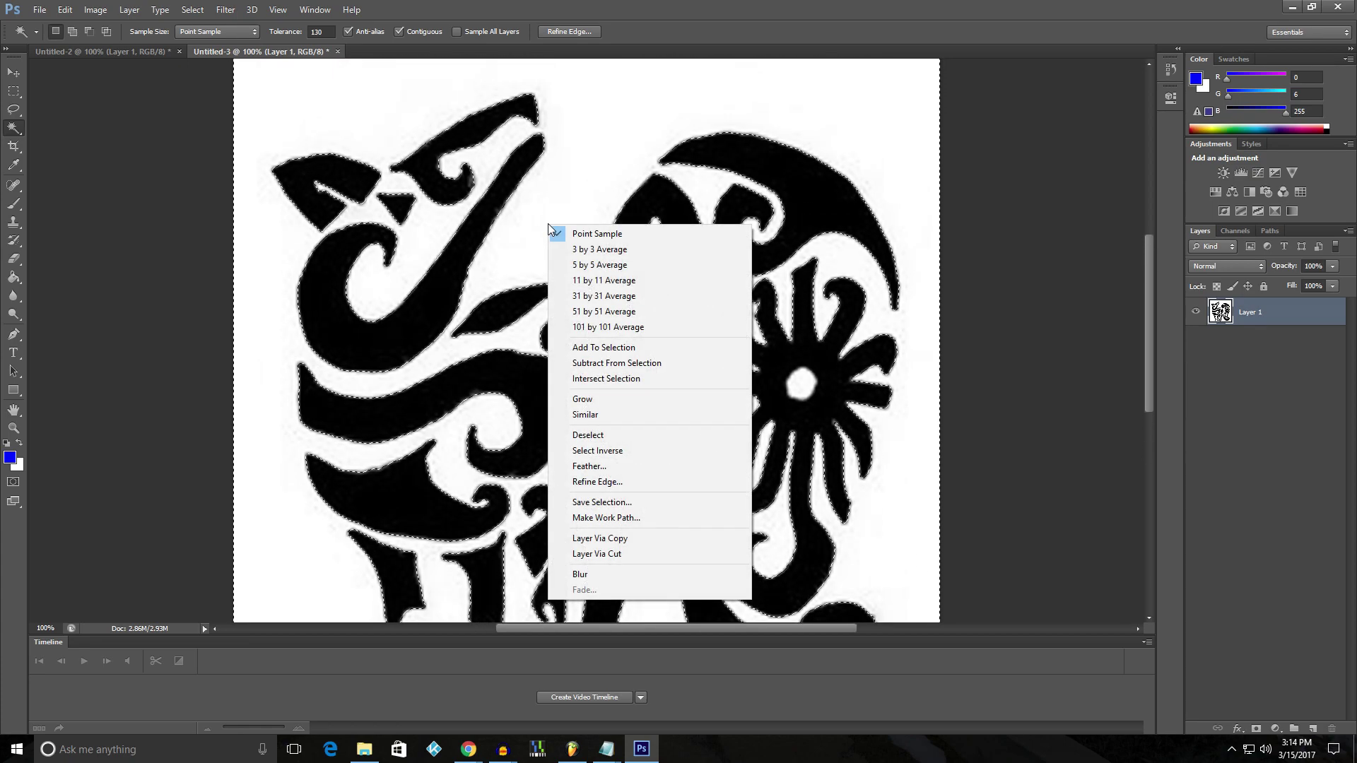
{"action": "left_click", "coordinate": [617, 450]}
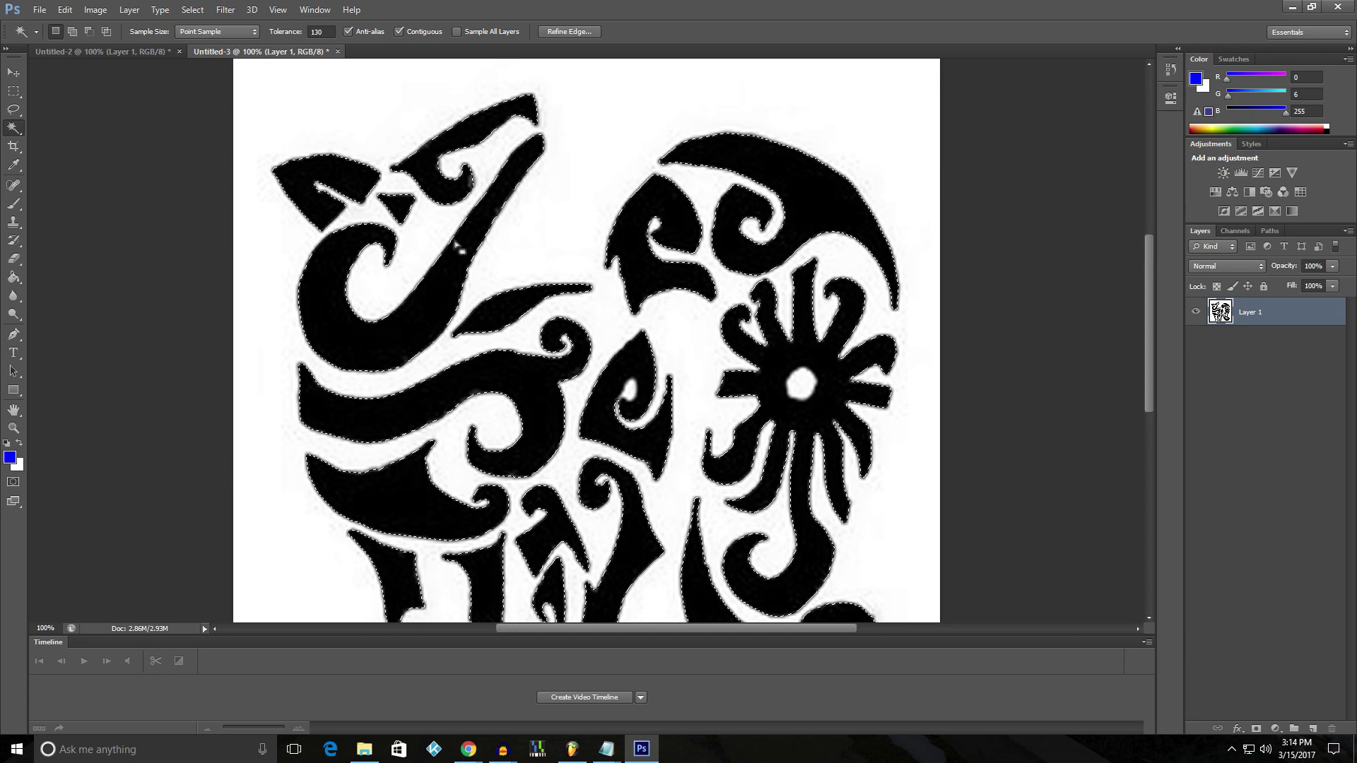
Add an empty Layer 2 above the artwork and hide the pixelated Layer 1
{"action": "scroll", "coordinate": [456, 246], "scroll_direction": "down", "scroll_amount": 2}
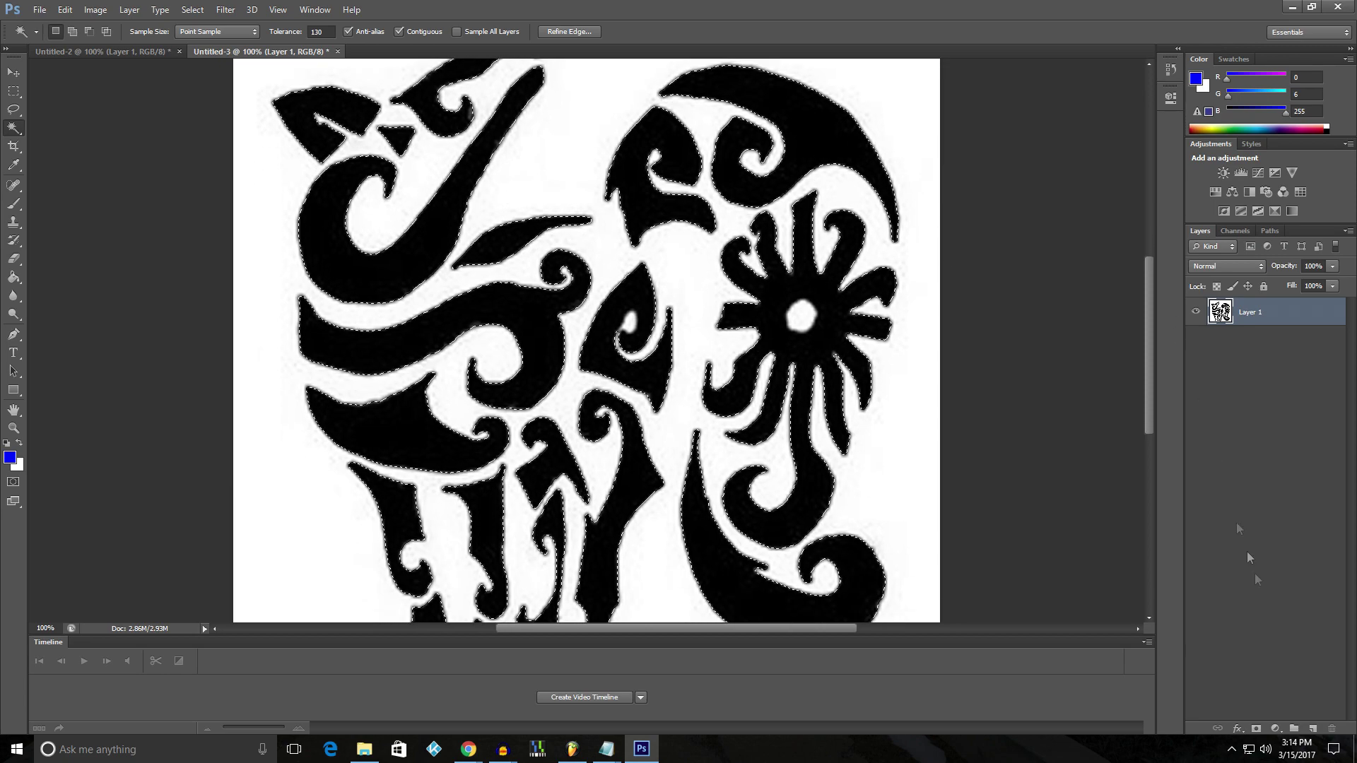
{"action": "left_click", "coordinate": [1306, 728]}
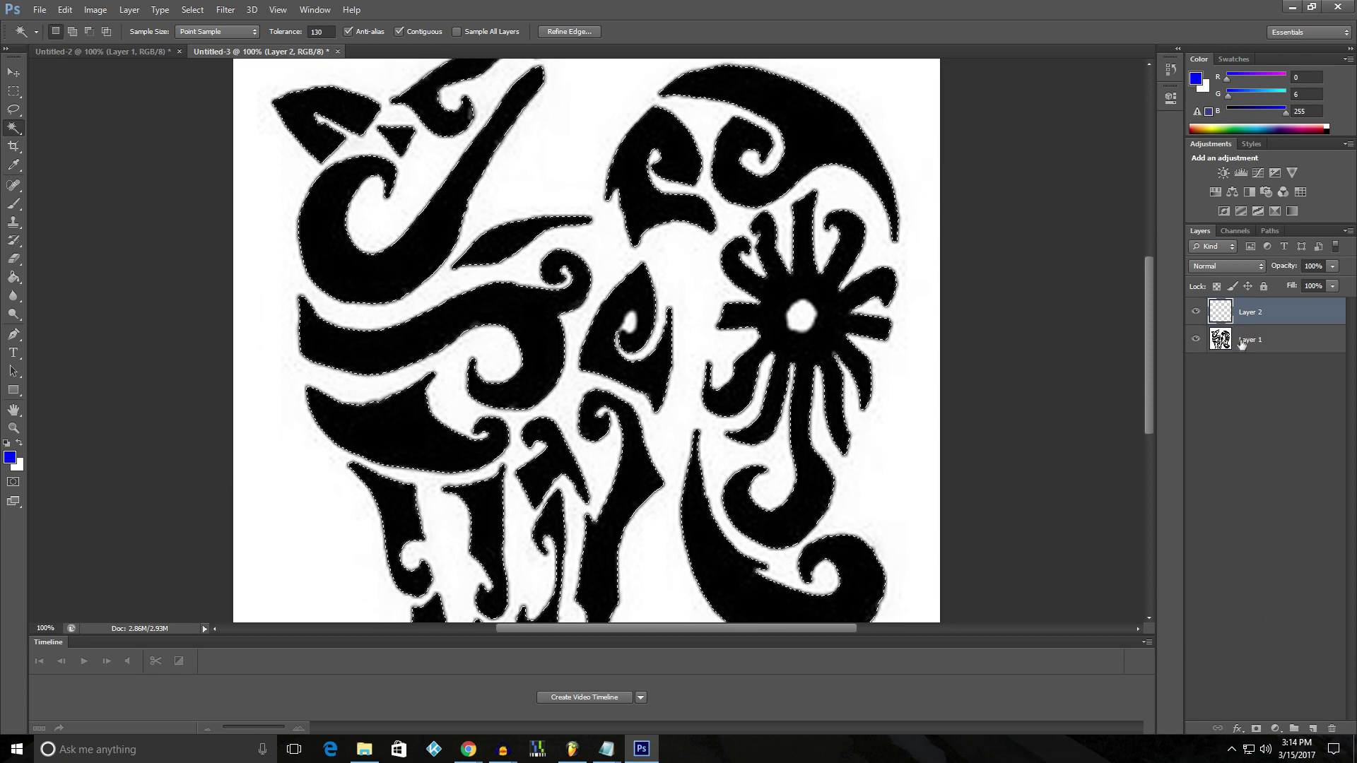
{"action": "left_click", "coordinate": [1195, 340]}
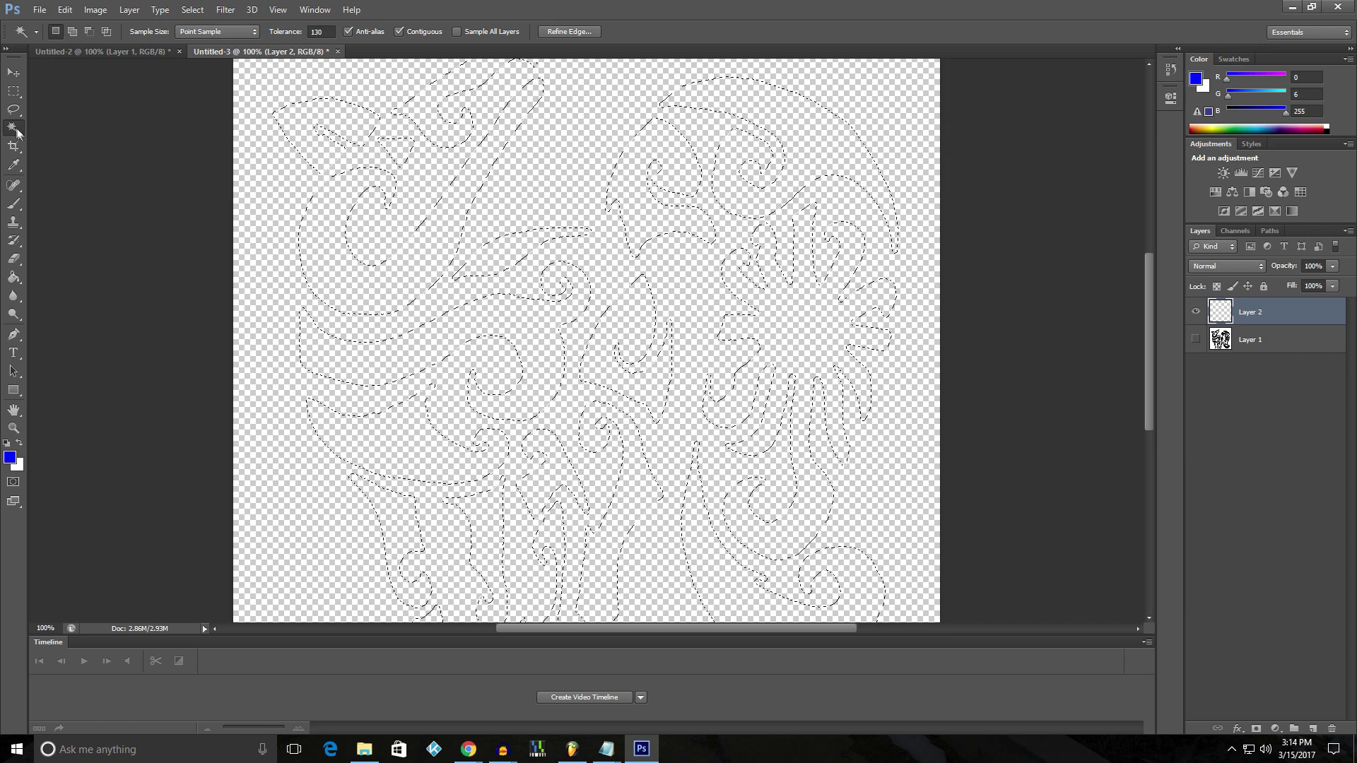
{"action": "left_click", "coordinate": [583, 32]}
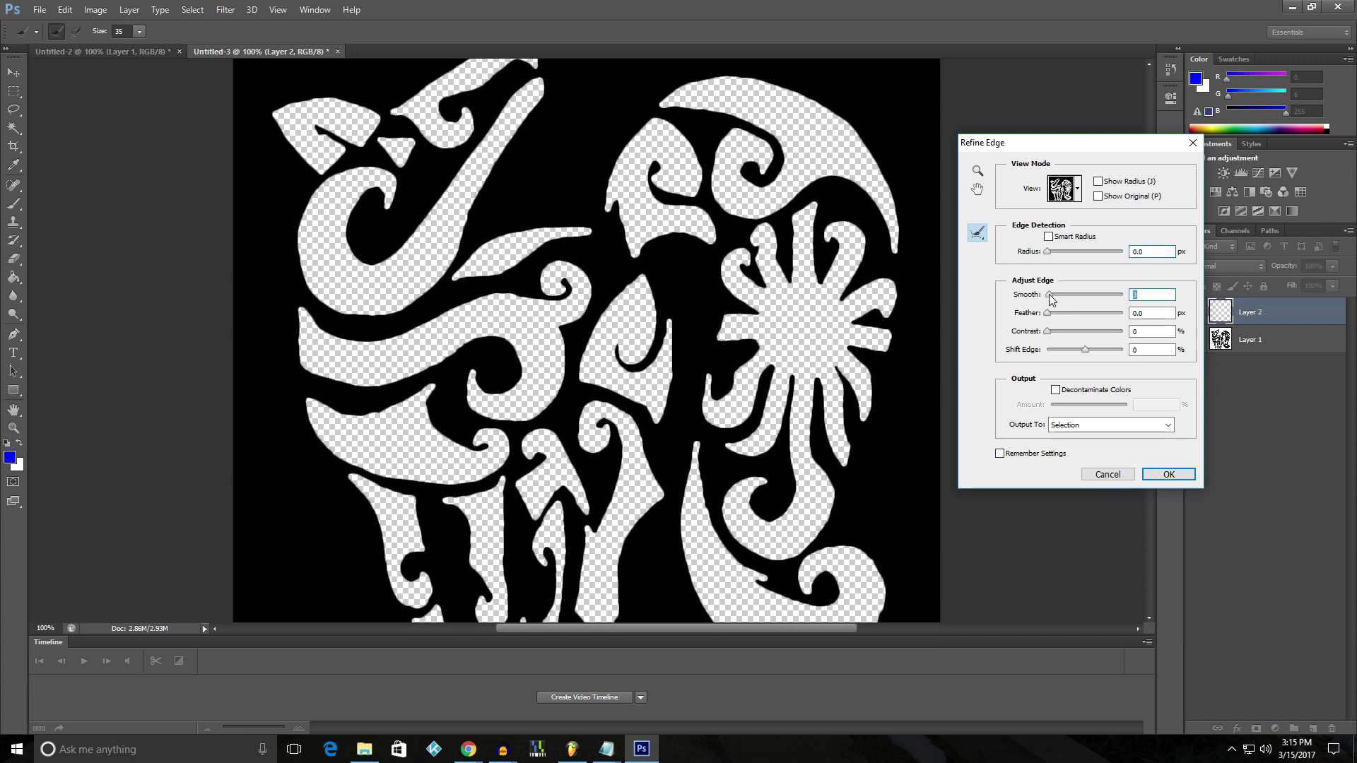
Refine the selection edges with Smooth 15, Feather 0.5 px and raised Contrast
{"action": "left_click_drag", "start_coordinate": [1051, 298], "coordinate": [1081, 301]}
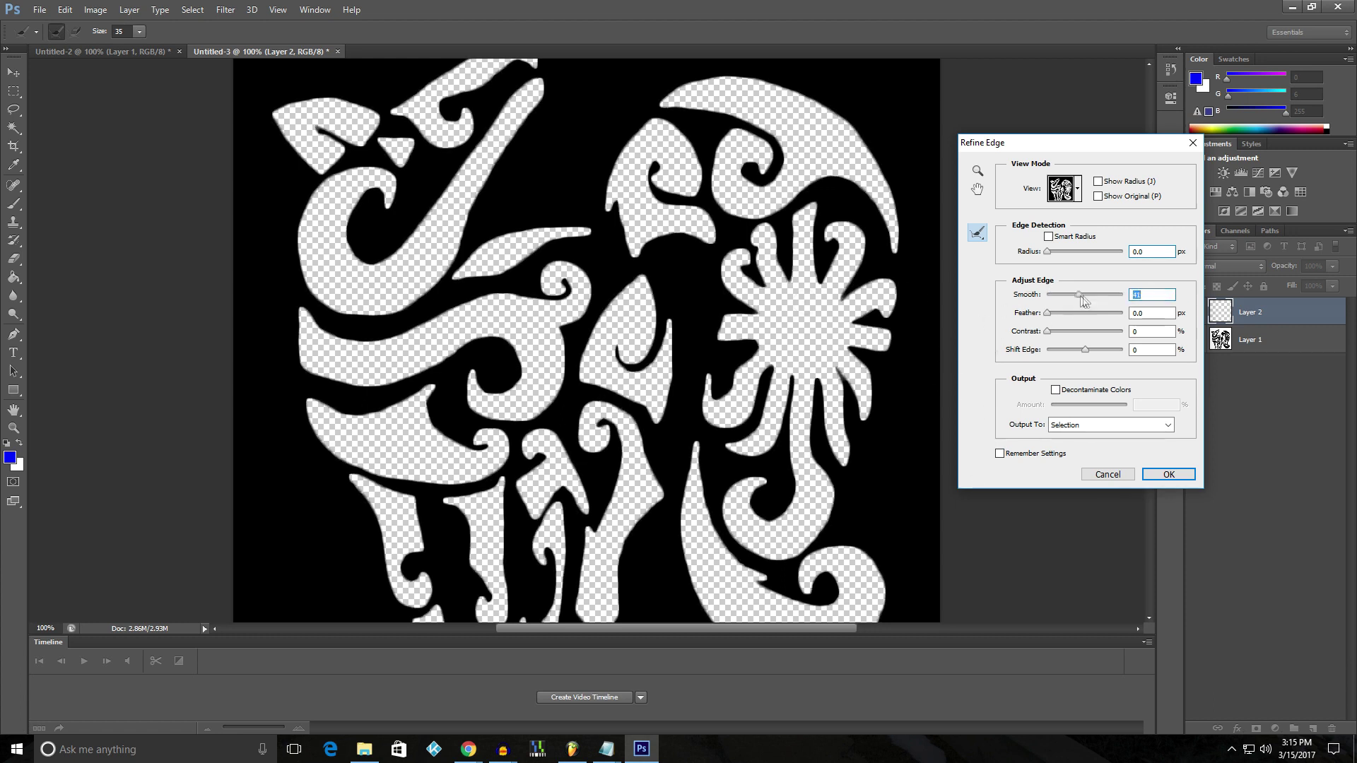
{"action": "mouse_move", "coordinate": [1084, 300]}
{"action": "left_mouse_down"}
{"action": "mouse_move", "coordinate": [1120, 301]}
{"action": "mouse_move", "coordinate": [1049, 304]}
{"action": "mouse_move", "coordinate": [1060, 301]}
{"action": "left_mouse_up"}
{"action": "key", "text": "Tab"}
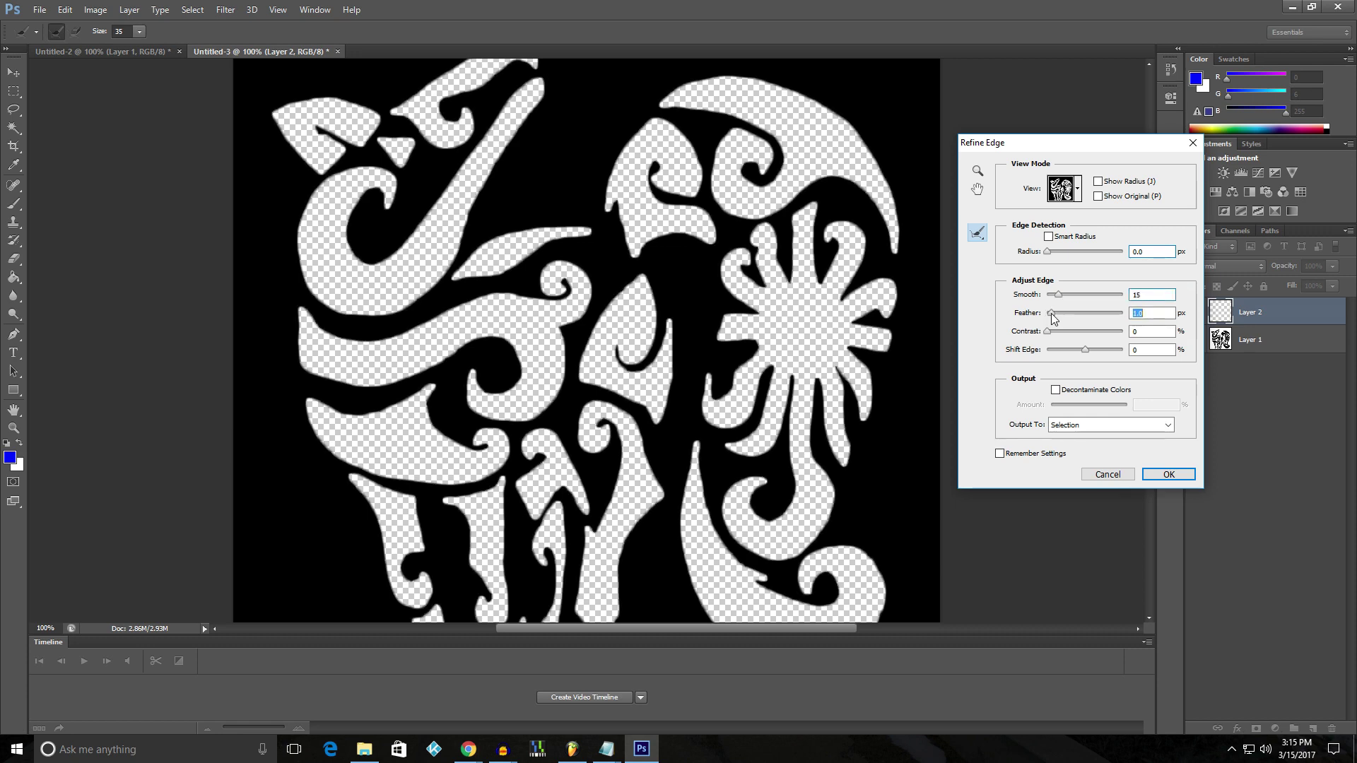
{"action": "mouse_move", "coordinate": [1051, 314]}
{"action": "left_mouse_down"}
{"action": "mouse_move", "coordinate": [1063, 313]}
{"action": "mouse_move", "coordinate": [1051, 314]}
{"action": "left_mouse_up"}
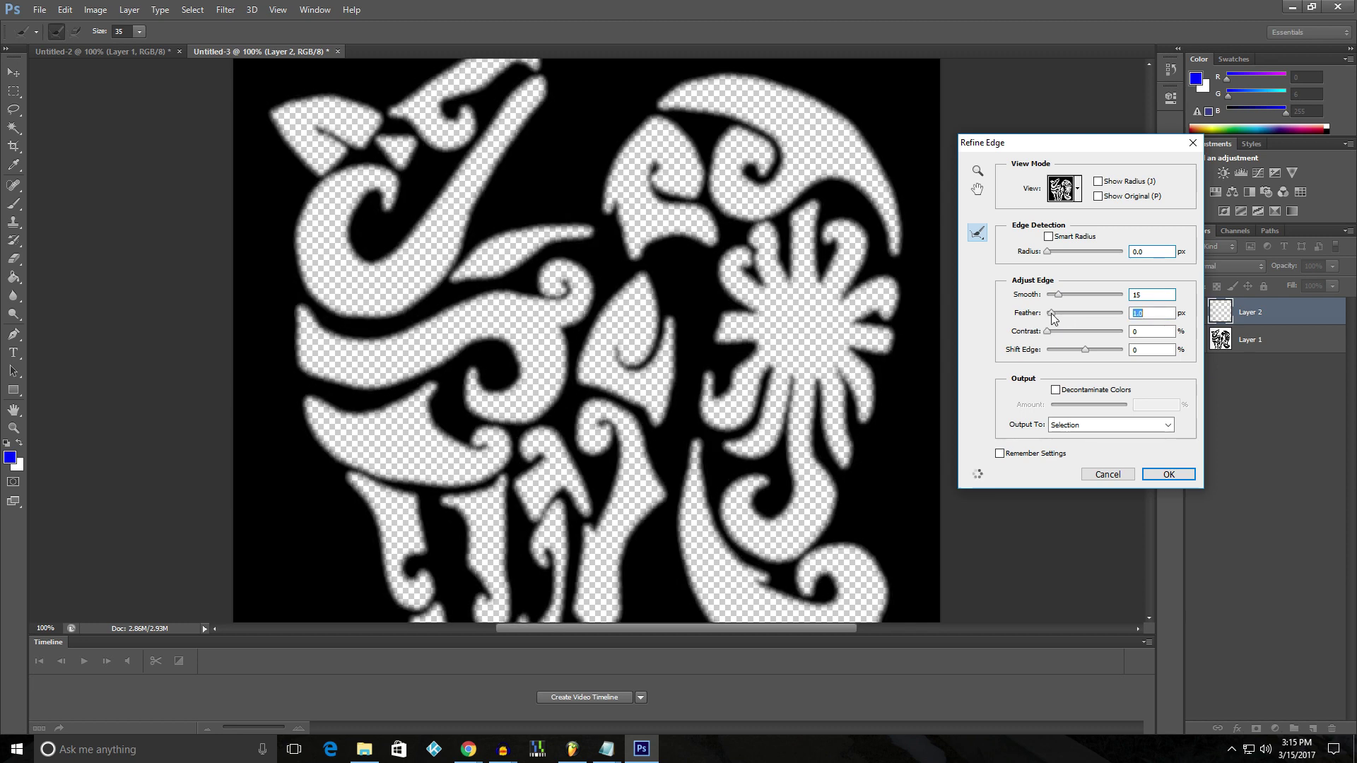
{"action": "type", "text": "0.9"}
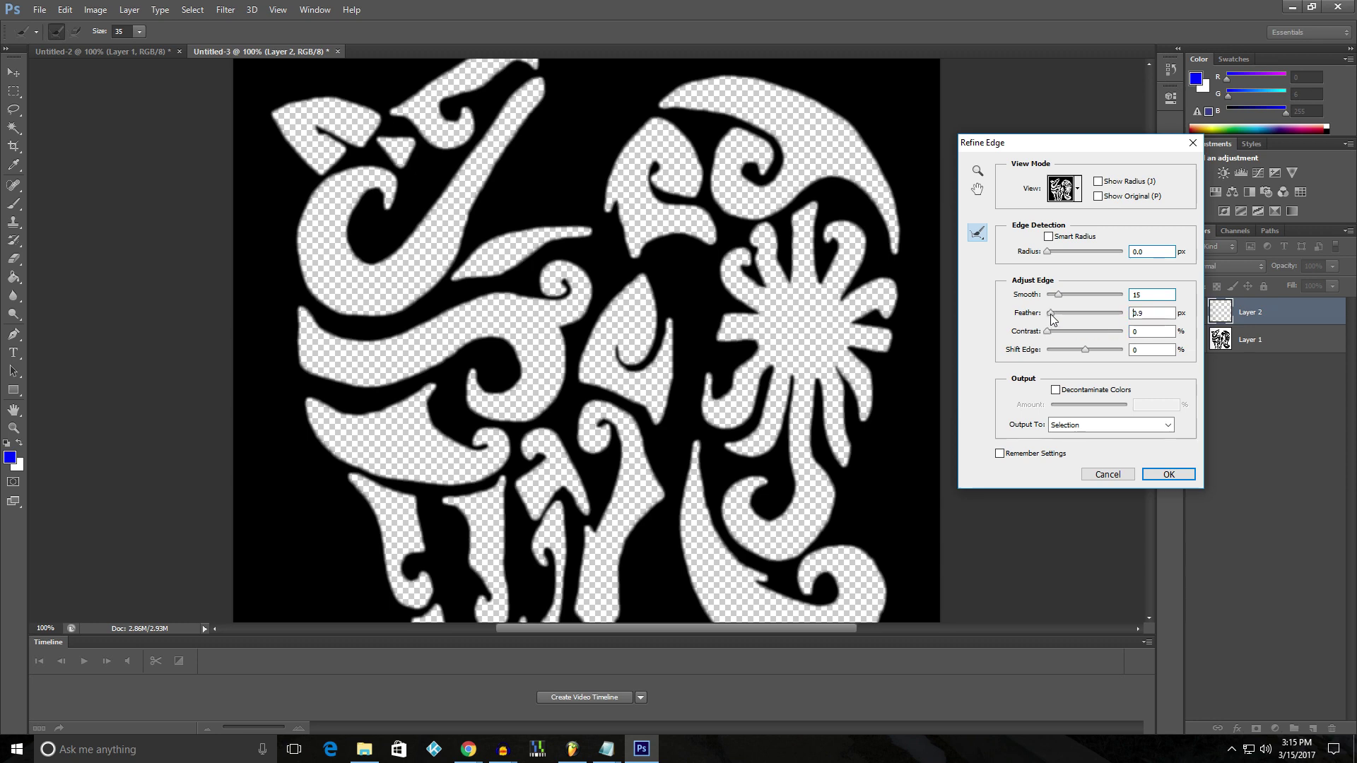
{"action": "left_click_drag", "start_coordinate": [1050, 313], "coordinate": [1080, 327]}
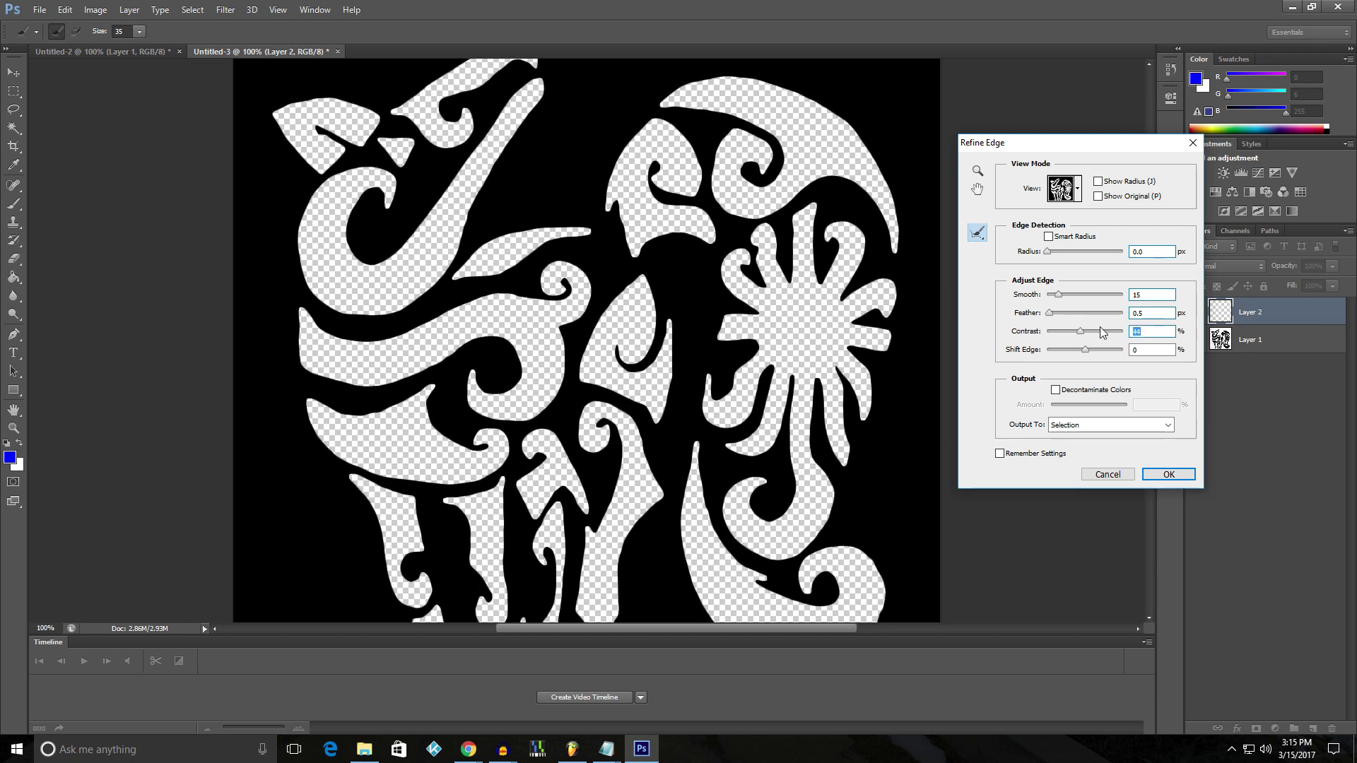
{"action": "left_click", "coordinate": [1168, 474]}
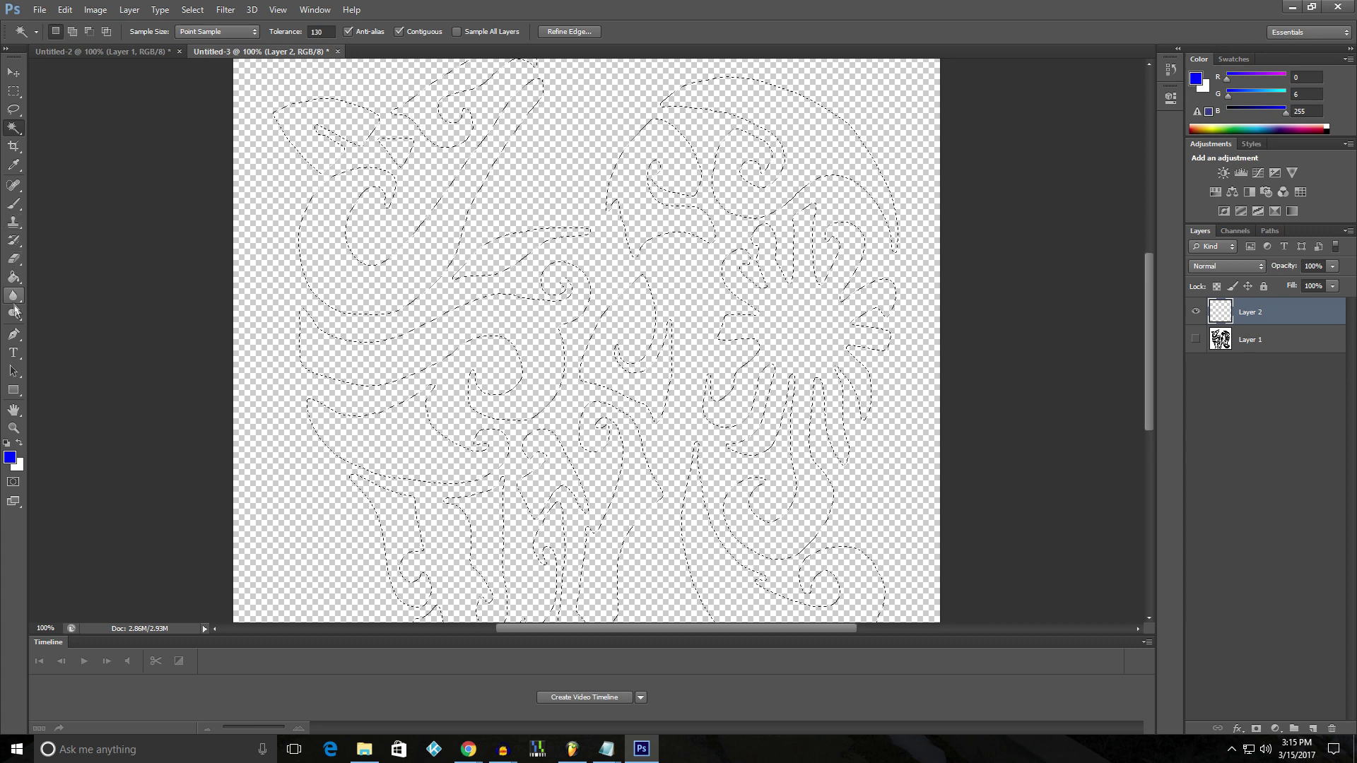
Pick the Paint Bucket and set the foreground colour to blue 0600ff (RGB 6/0/255)
{"action": "left_click", "coordinate": [13, 277]}
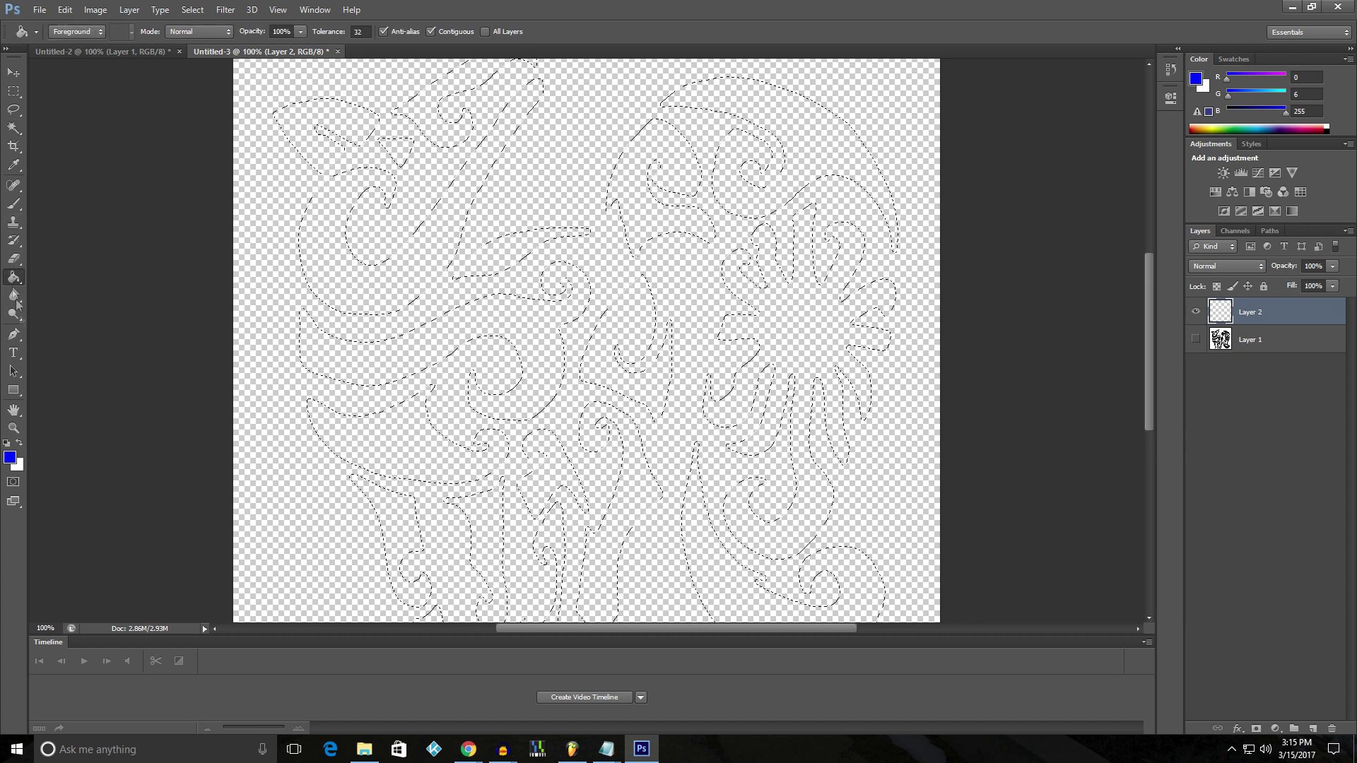
{"action": "left_click", "coordinate": [10, 457]}
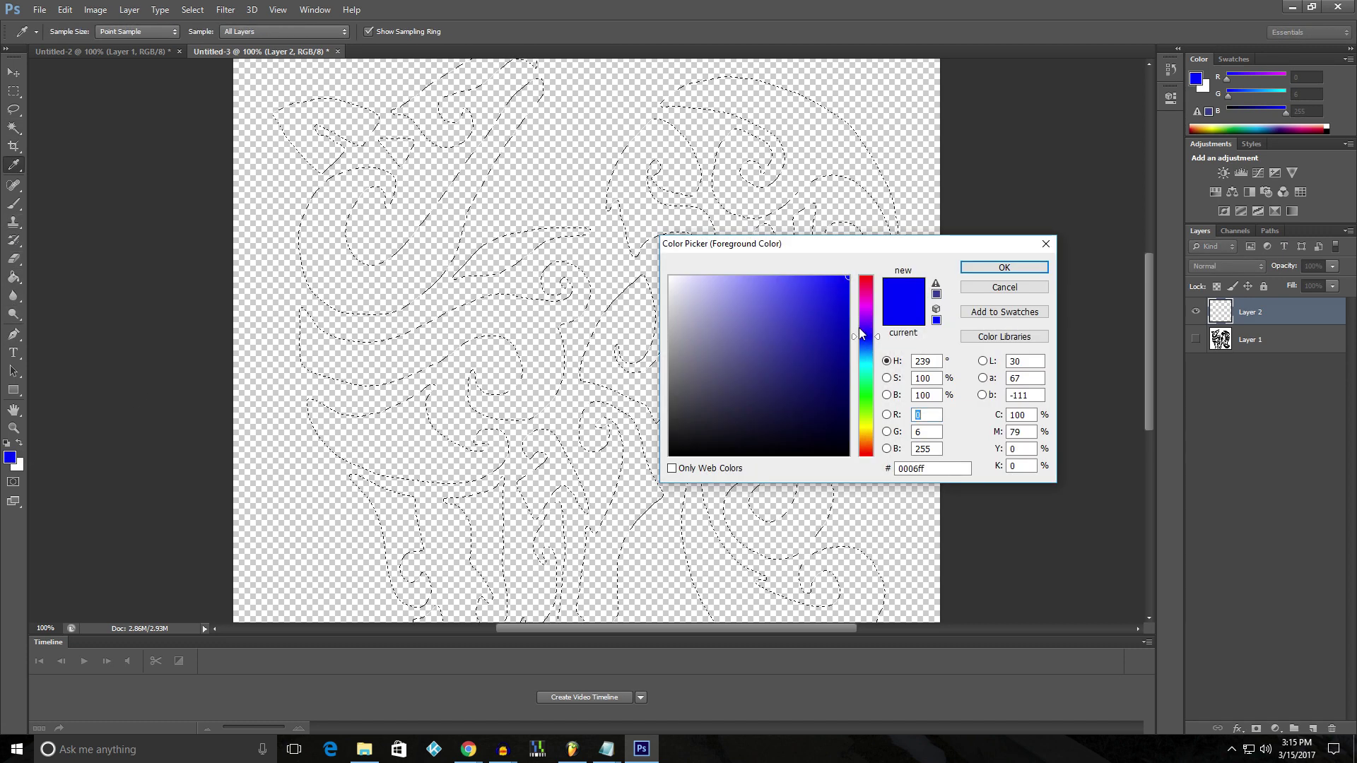
{"action": "mouse_move", "coordinate": [867, 395]}
{"action": "left_mouse_down"}
{"action": "mouse_move", "coordinate": [870, 460]}
{"action": "mouse_move", "coordinate": [868, 340]}
{"action": "left_mouse_up"}
{"action": "left_click", "coordinate": [965, 269]}
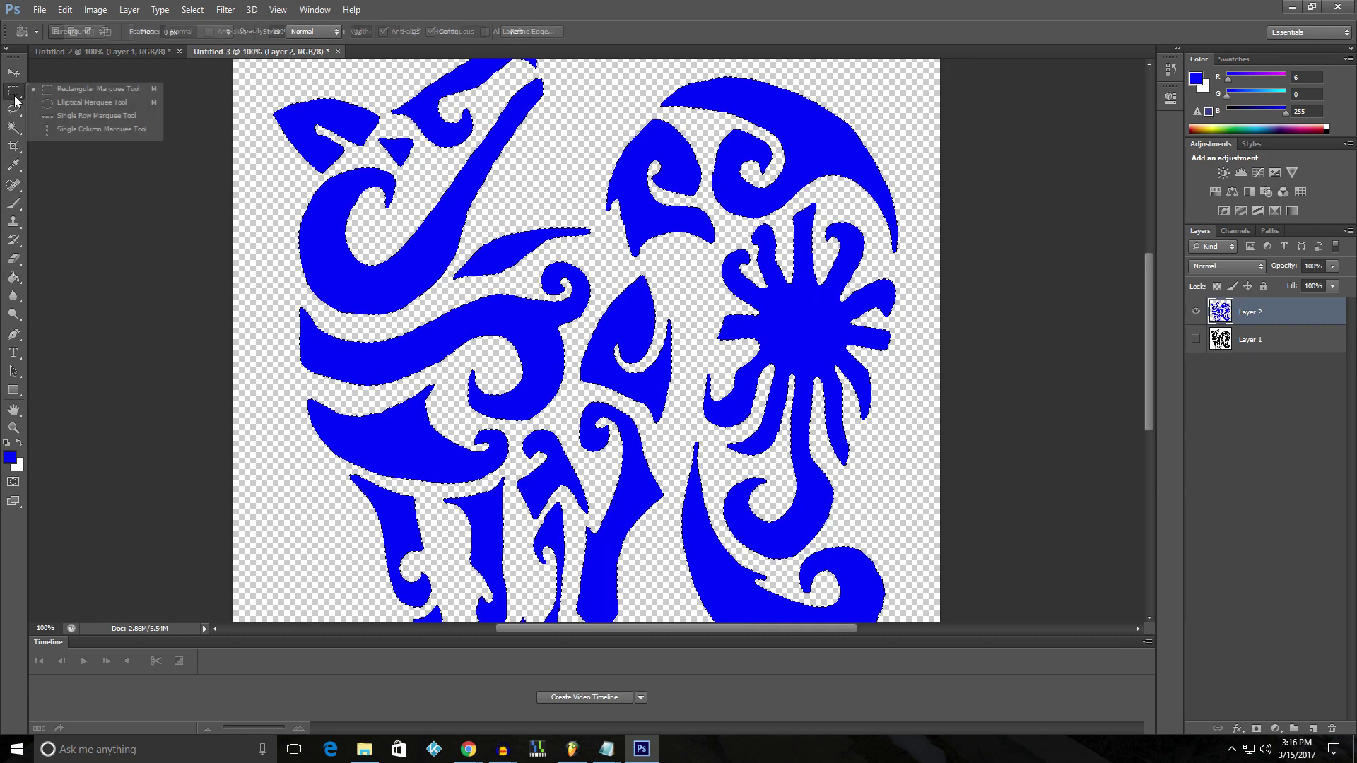
Deselect, then delete a small elliptical circle from the blue flower's centre
{"action": "left_click", "coordinate": [44, 103]}
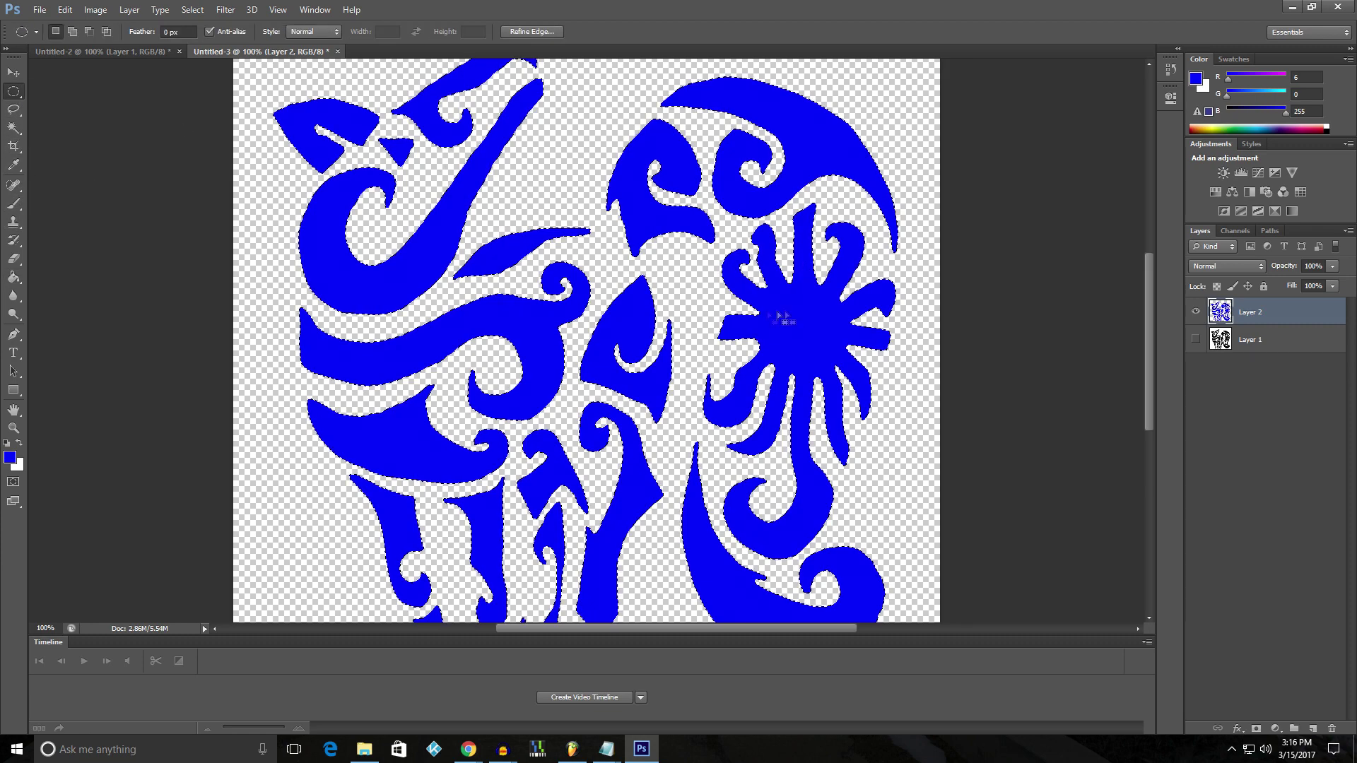
{"action": "left_click", "coordinate": [562, 162]}
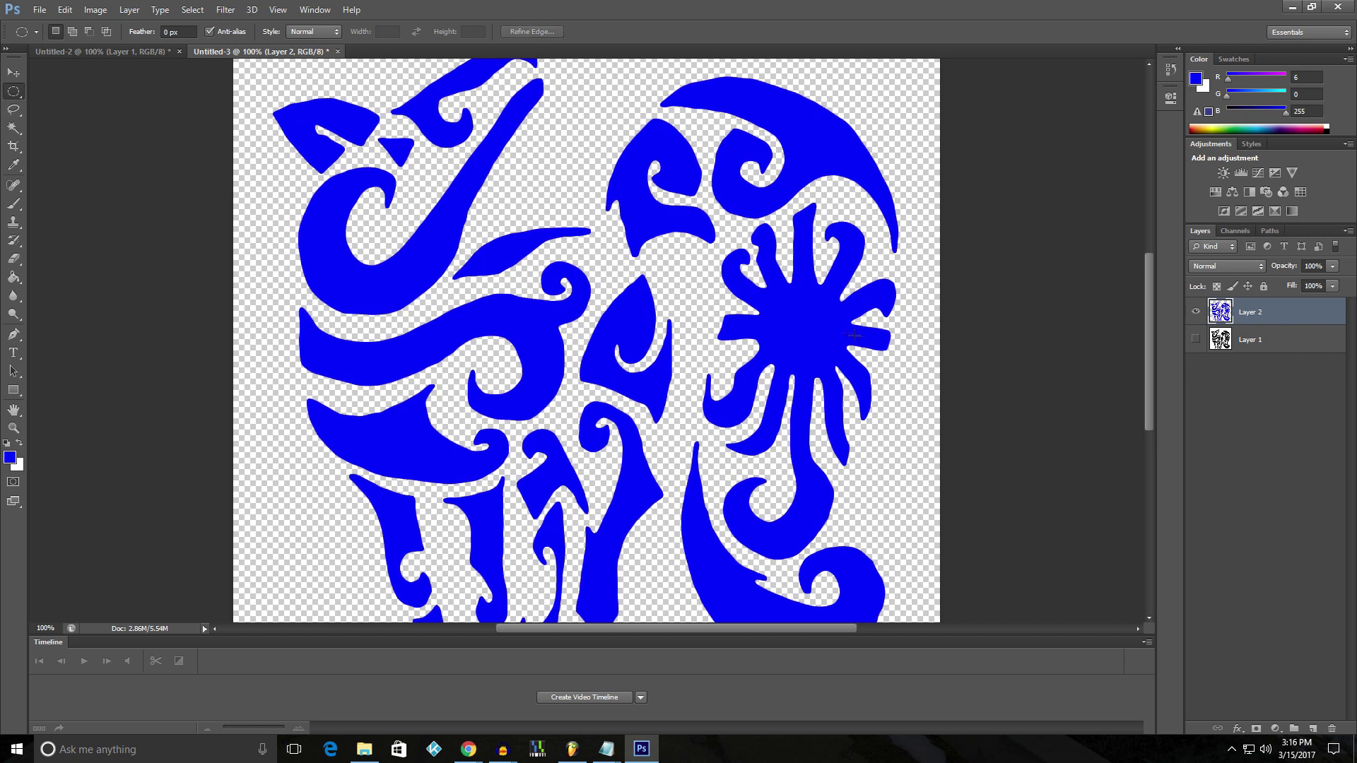
{"action": "left_click_drag", "start_coordinate": [790, 316], "coordinate": [822, 348]}
{"action": "key", "text": "ctrl+BackSpace"}
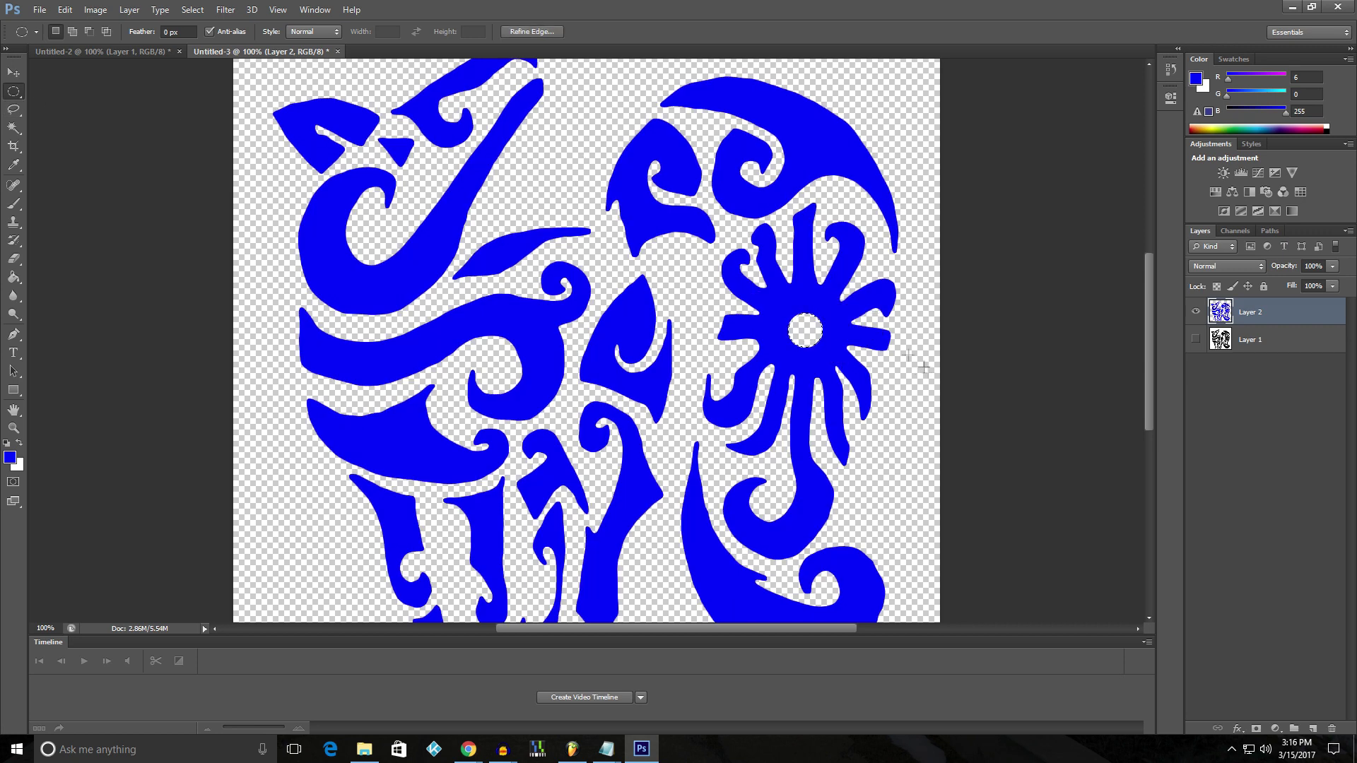
{"action": "scroll", "coordinate": [291, 274], "scroll_direction": "up", "scroll_amount": 2}
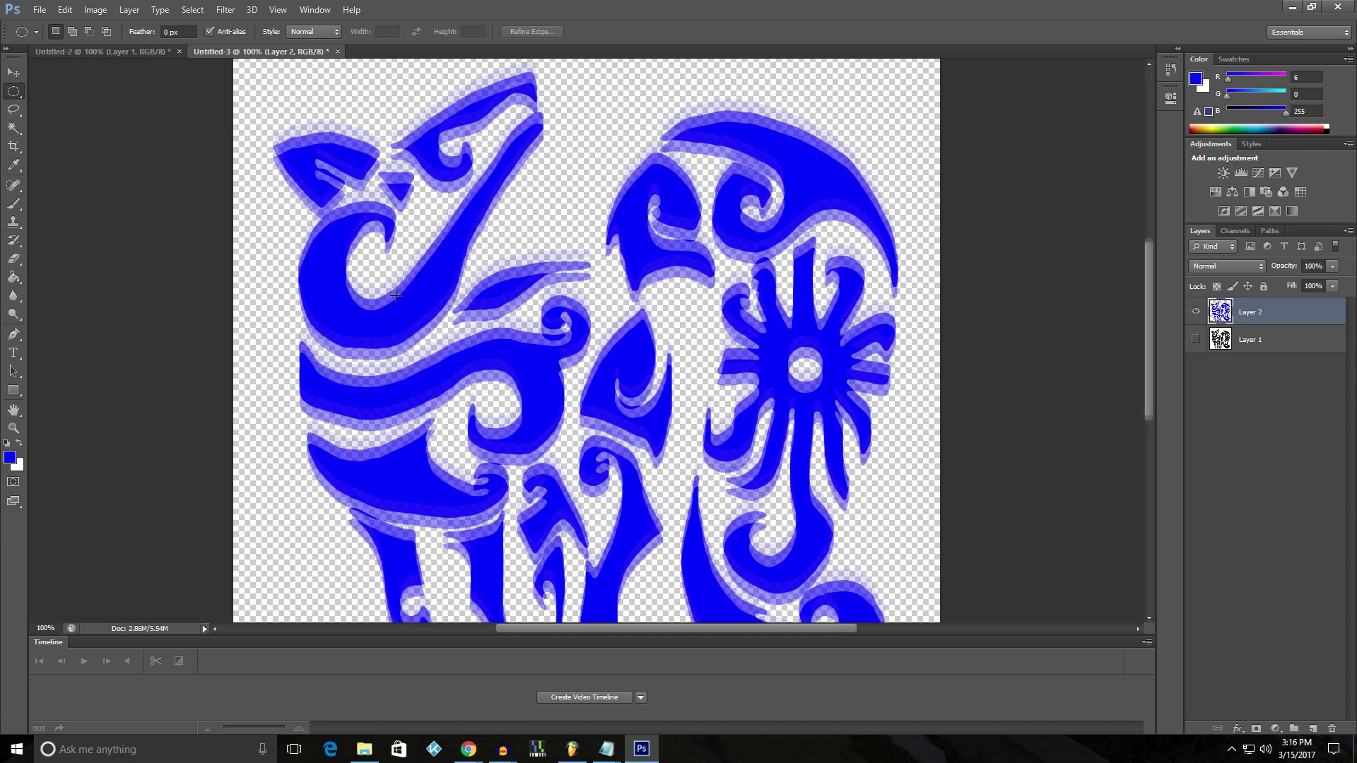
{"action": "scroll", "coordinate": [291, 274], "scroll_direction": "down", "scroll_amount": 2}
Zoom to 300% to check the blue logo's edges, then zoom back out to the whole artwork
{"action": "key", "text": "z"}
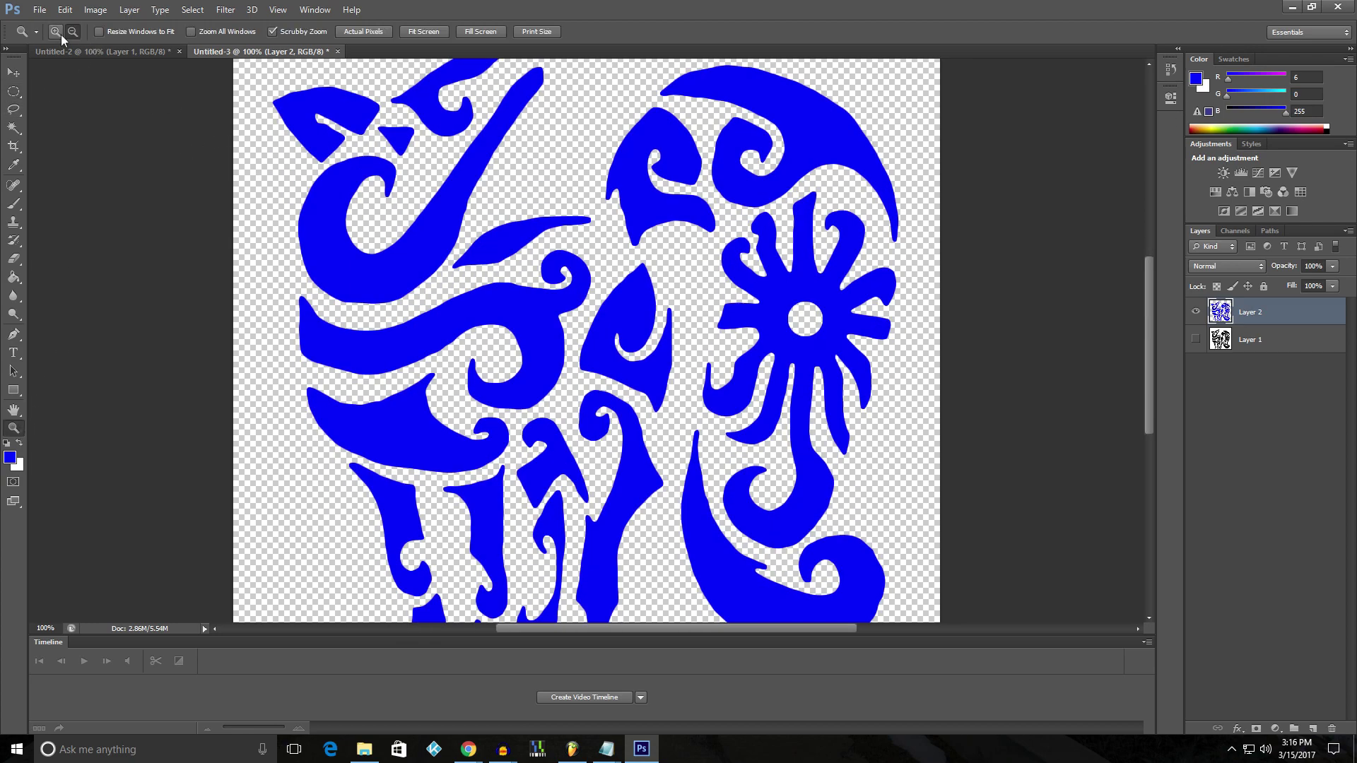
{"action": "left_click_drag", "start_coordinate": [390, 203], "coordinate": [521, 252]}
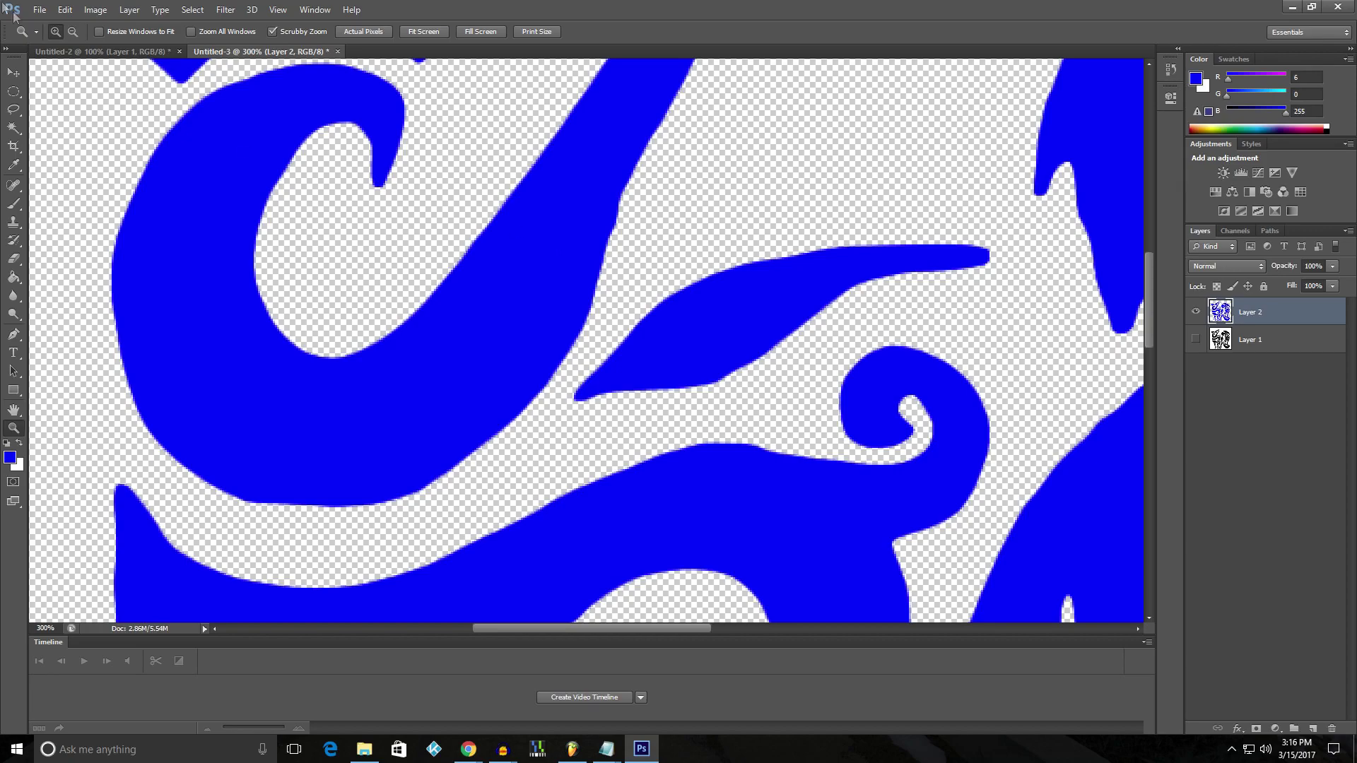
{"action": "left_click", "coordinate": [72, 31]}
{"action": "left_click", "coordinate": [551, 220]}
{"action": "left_click", "coordinate": [673, 212]}
{"action": "left_click", "coordinate": [691, 206]}
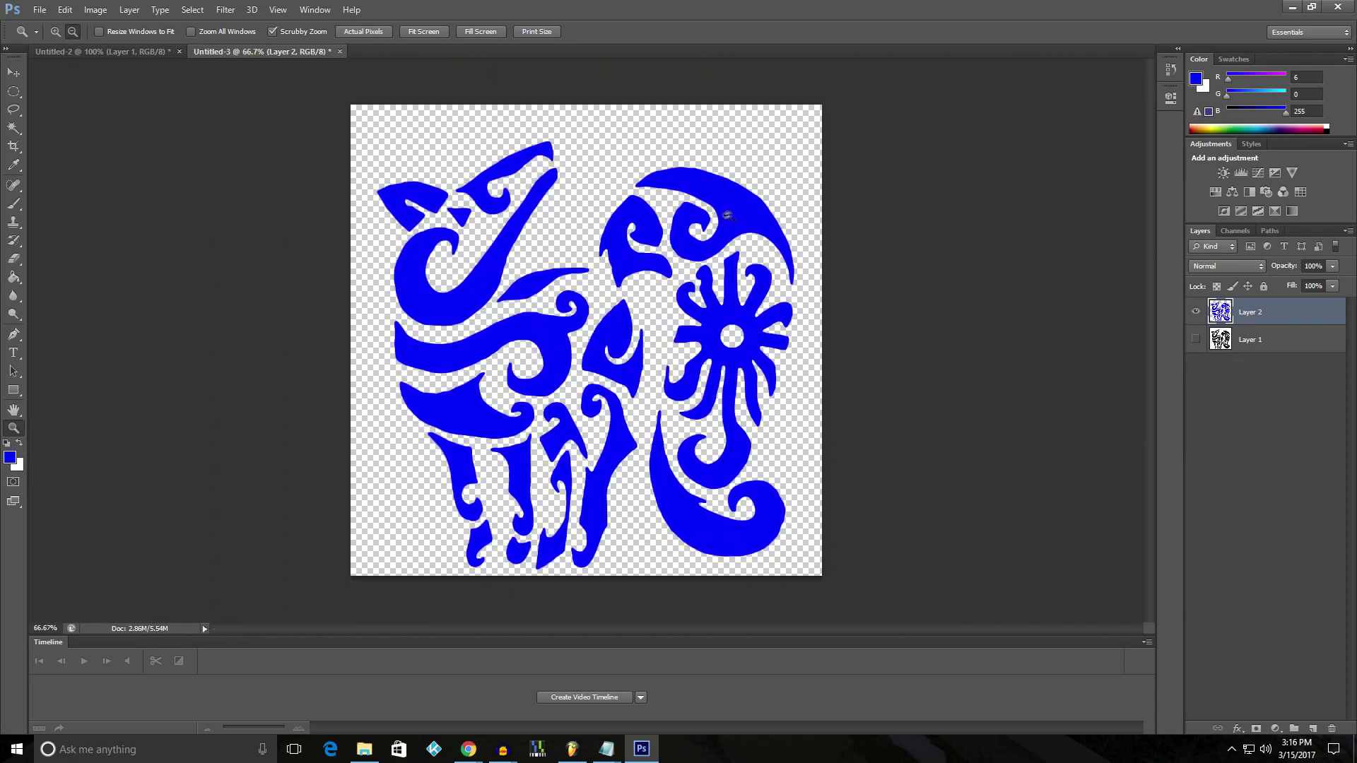
{"action": "left_click", "coordinate": [55, 32]}
{"action": "left_click", "coordinate": [535, 338]}
{"action": "left_click", "coordinate": [73, 32]}
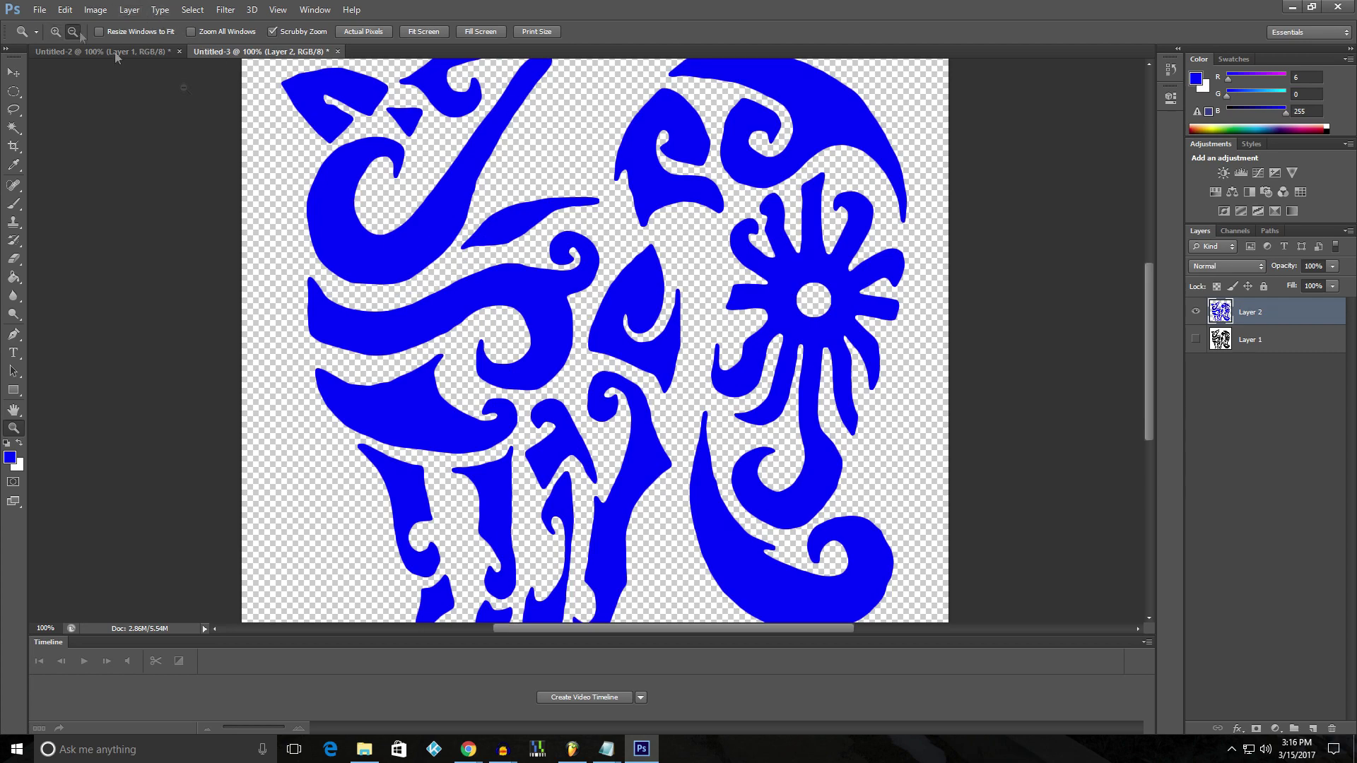